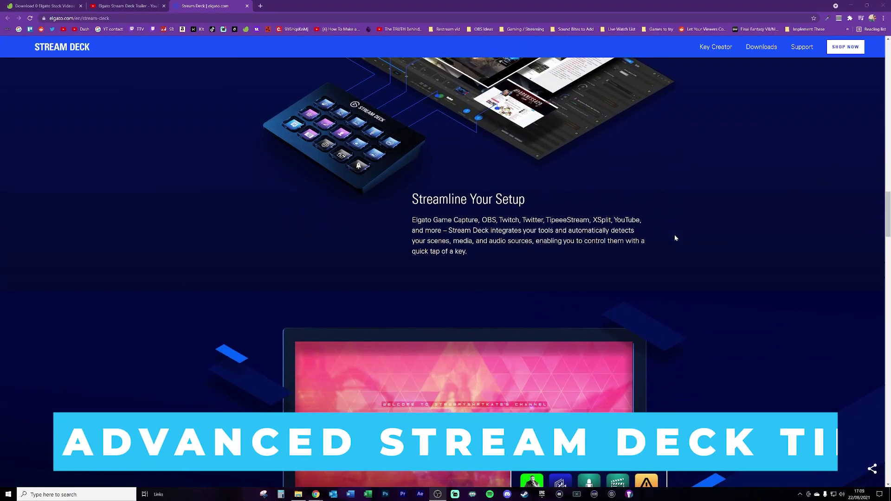
{"action": "scroll", "coordinate": [722, 238], "scroll_direction": "down", "scroll_amount": 8}
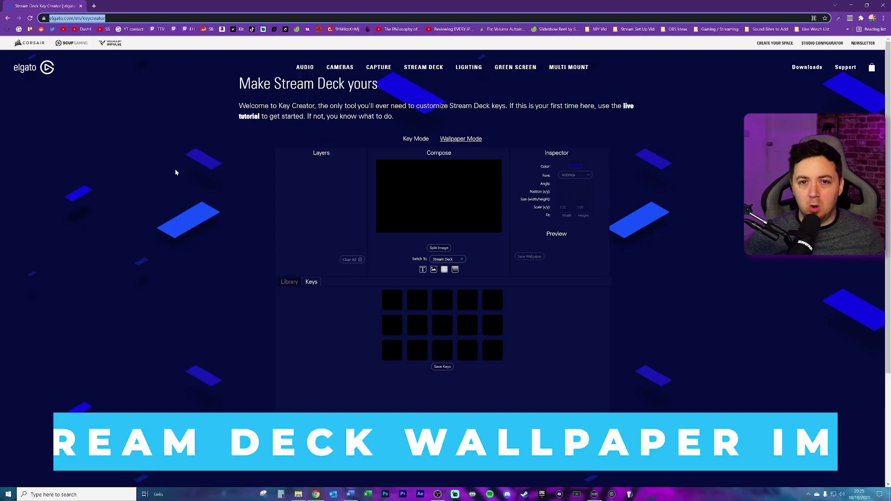
- Set Key Creator's Wallpaper Mode to the Stream Deck XL 8x4 key layout
{"action": "left_click", "coordinate": [111, 18]}
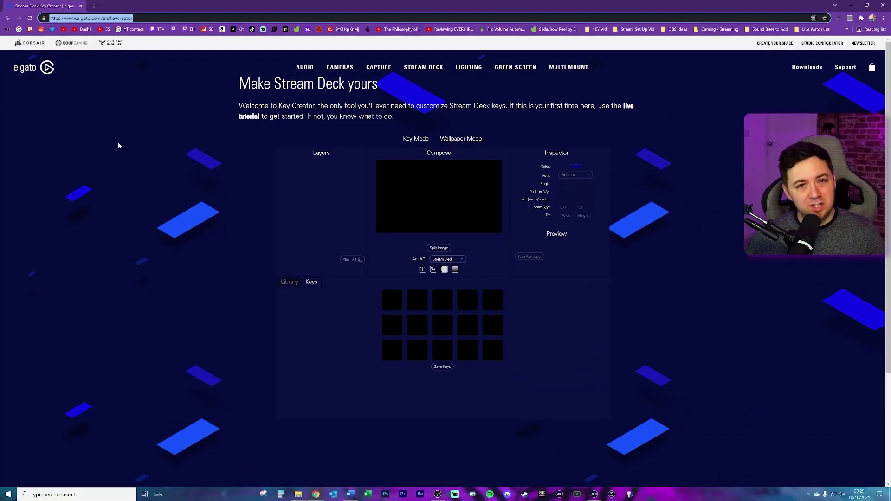
{"action": "left_click", "coordinate": [184, 226]}
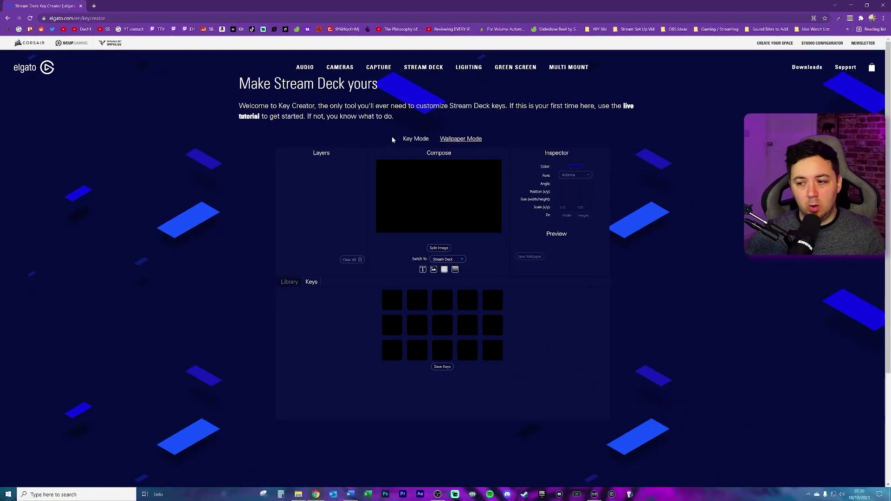
{"action": "left_click", "coordinate": [414, 138]}
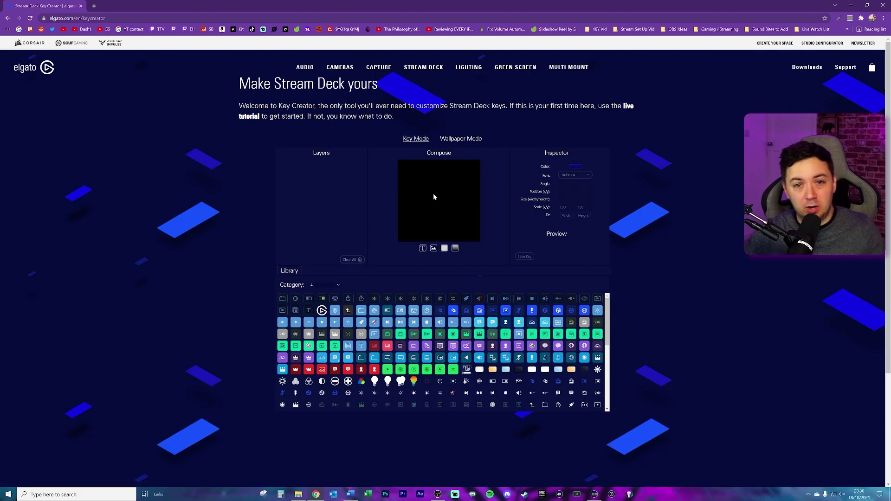
{"action": "left_click", "coordinate": [465, 140]}
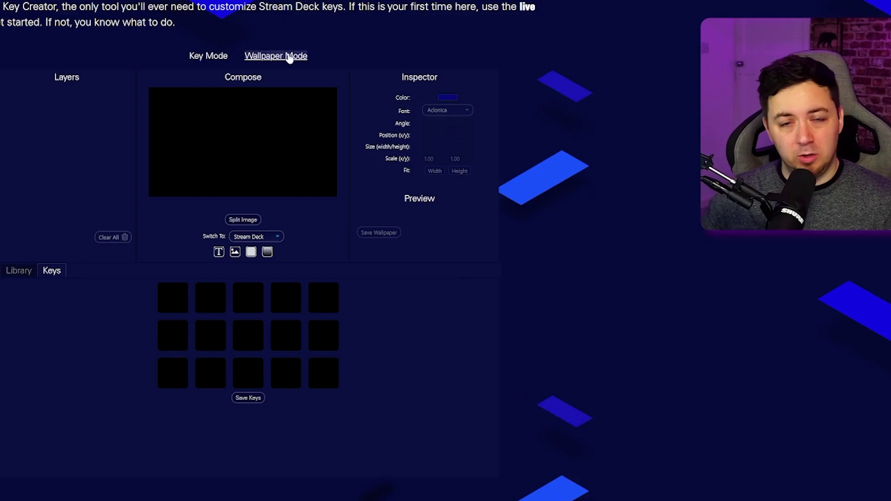
{"action": "left_click", "coordinate": [257, 237]}
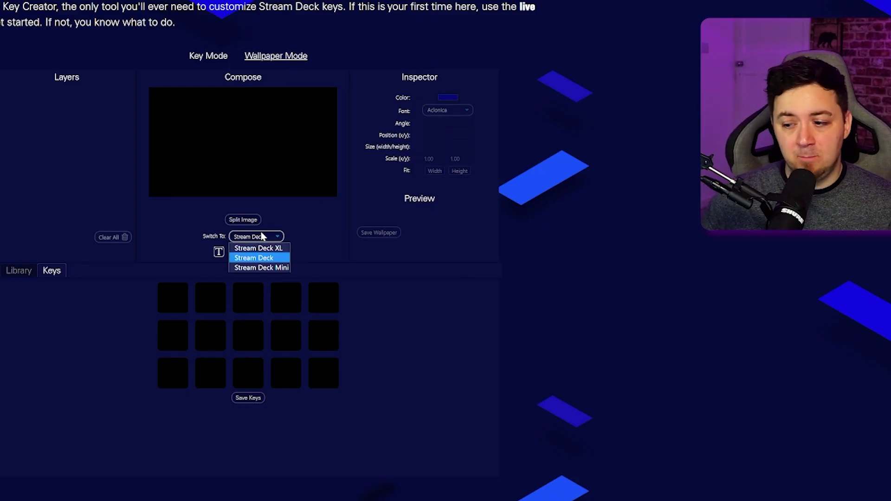
{"action": "left_click", "coordinate": [271, 249]}
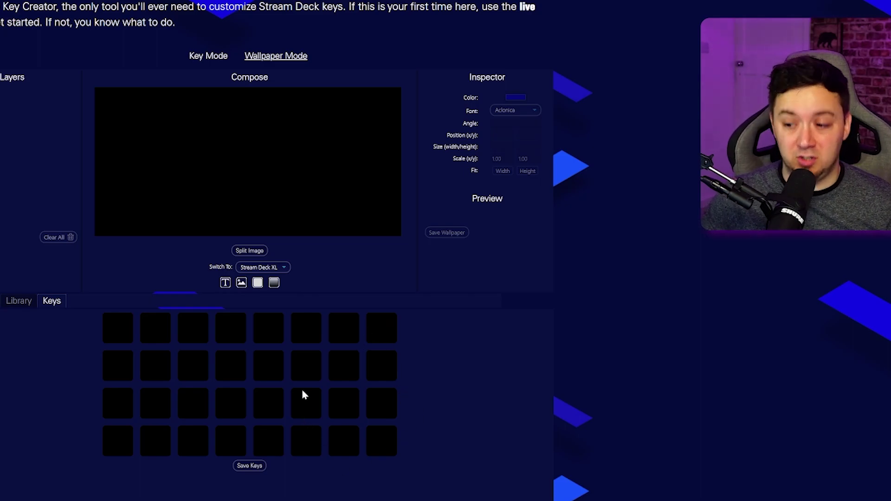
{"action": "scroll", "coordinate": [288, 325], "scroll_direction": "down", "scroll_amount": 3}
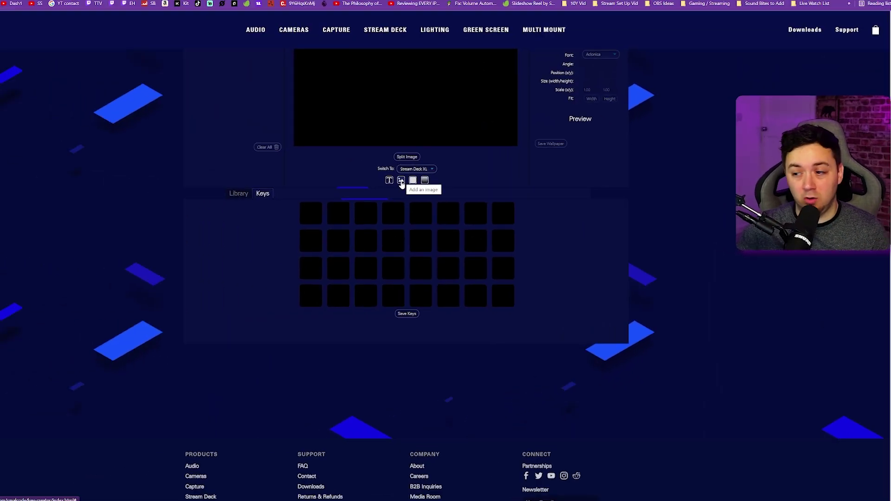
- Load the purple robot logo as the XL wallpaper, then switch to the Stream Deck app
{"action": "left_click", "coordinate": [242, 135]}
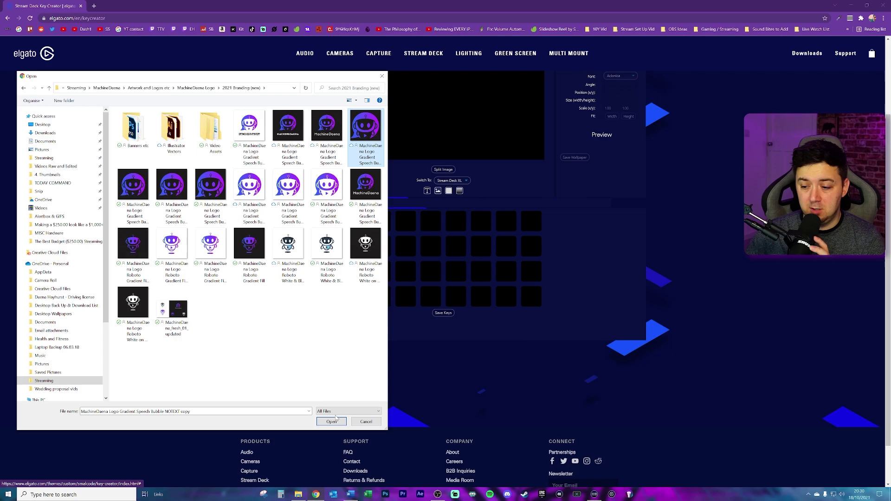
{"action": "key", "text": "Return"}
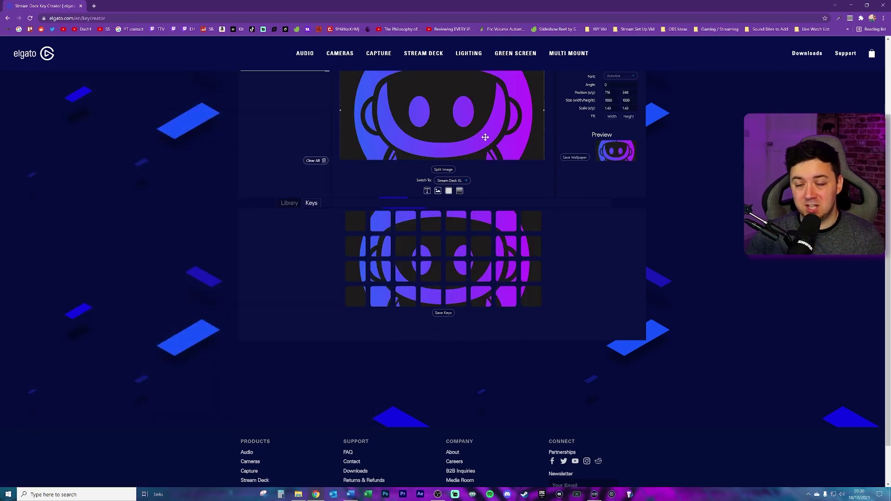
{"action": "scroll", "coordinate": [581, 124], "scroll_direction": "up", "scroll_amount": 2}
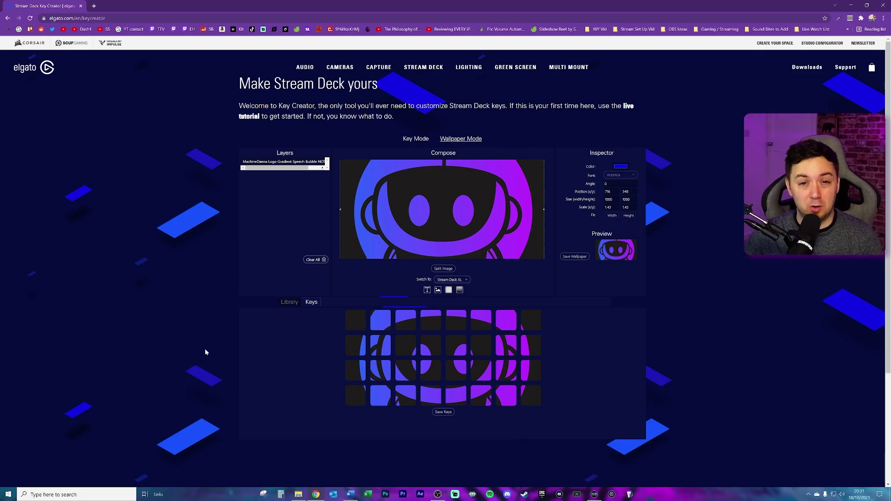
{"action": "left_click", "coordinate": [594, 494]}
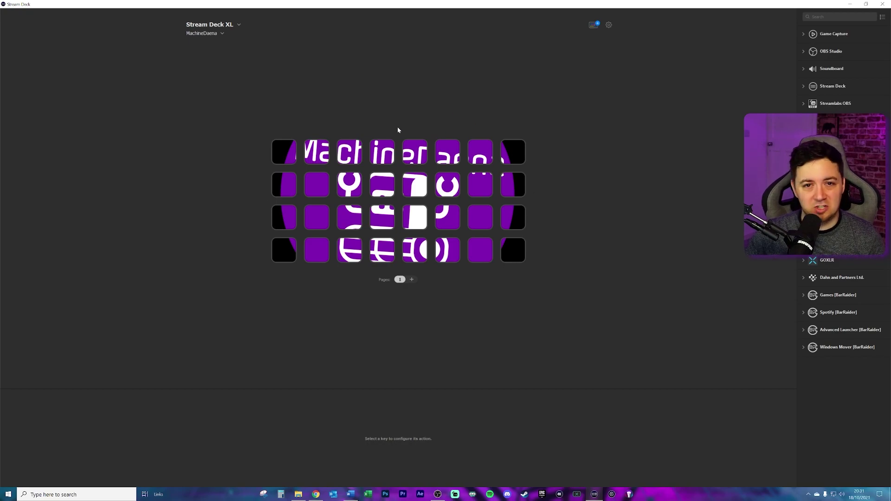
- Inspect the O folder and 7 hotkey keys, including the folder's contents and icon options
{"action": "left_click", "coordinate": [443, 190]}
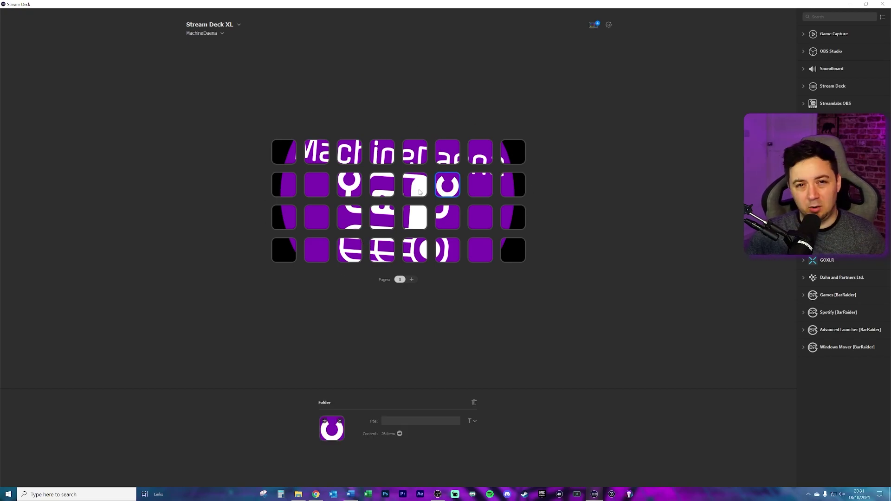
{"action": "left_click", "coordinate": [419, 191]}
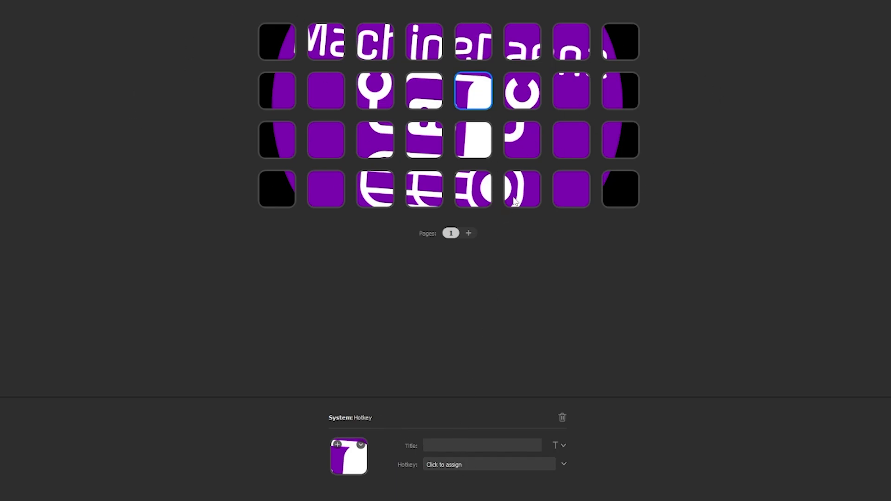
{"action": "left_click", "coordinate": [517, 92]}
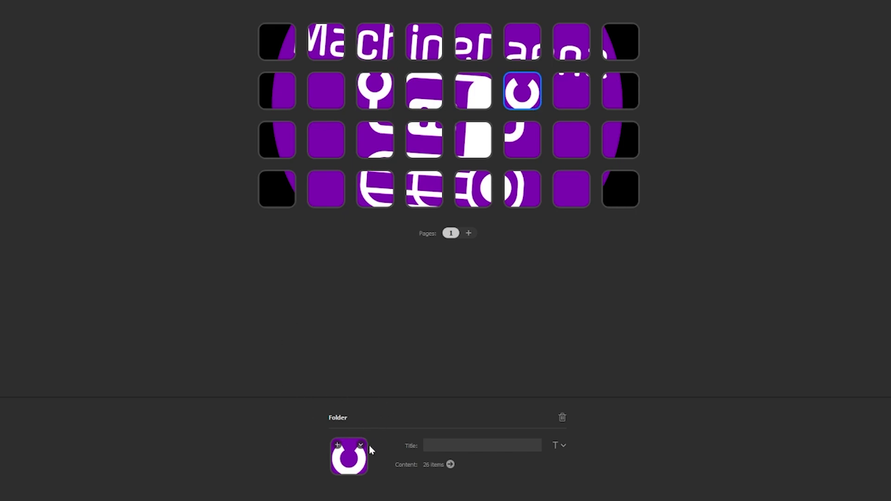
{"action": "double_click", "coordinate": [522, 92]}
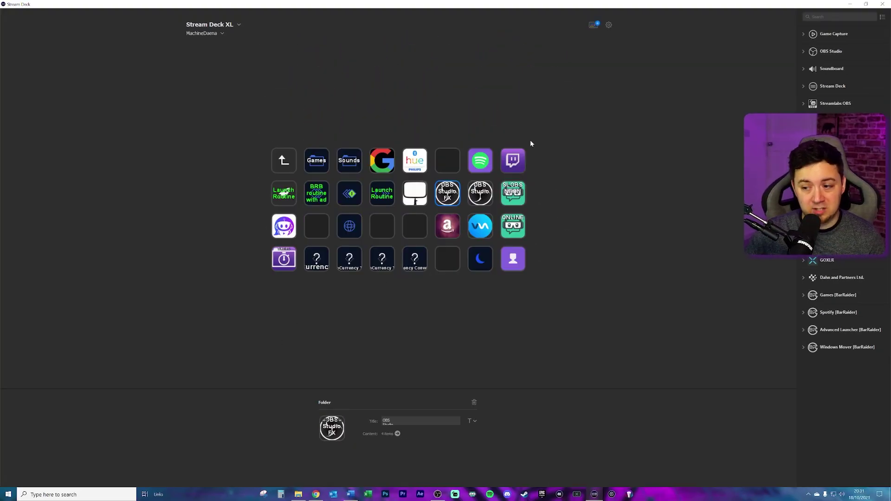
{"action": "double_click", "coordinate": [283, 160]}
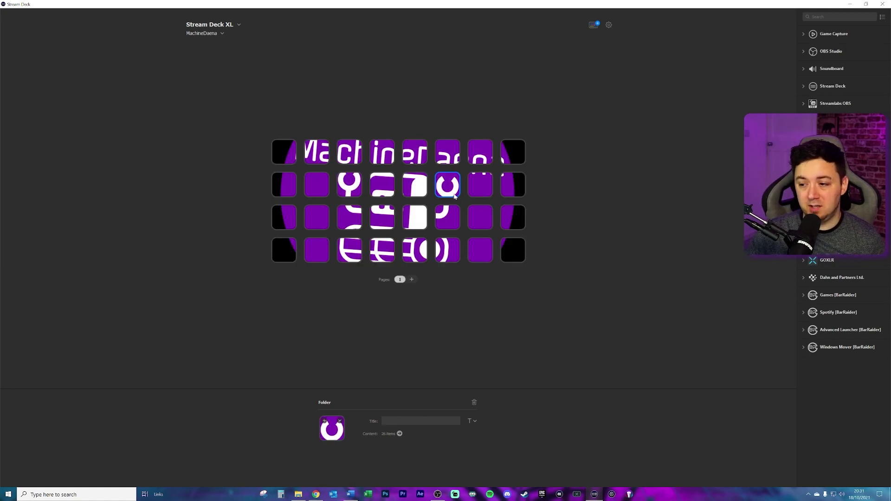
{"action": "left_click", "coordinate": [340, 423]}
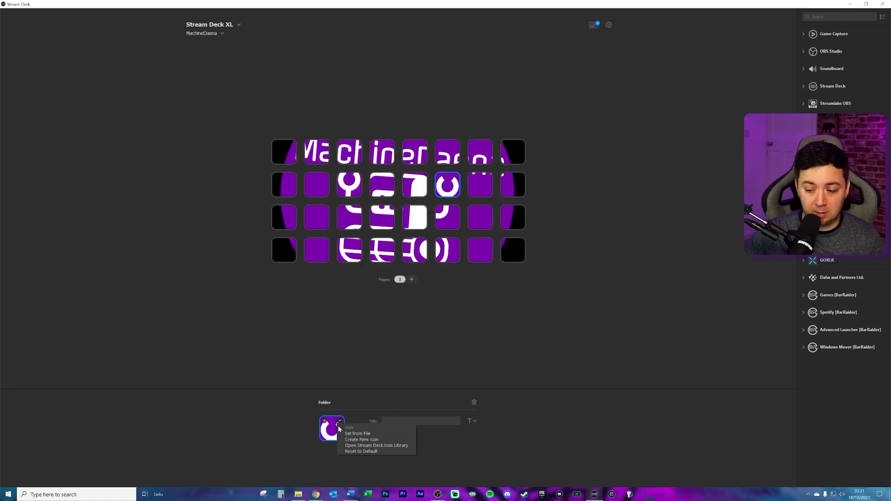
{"action": "left_click", "coordinate": [588, 218]}
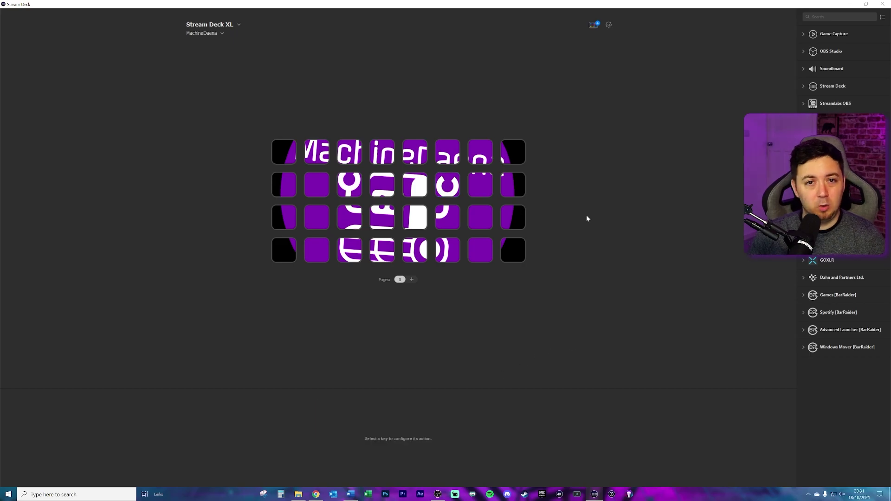
- Snap Stream Deck to the left half and the Key Creator browser to the right
{"action": "key", "text": "super+Left"}
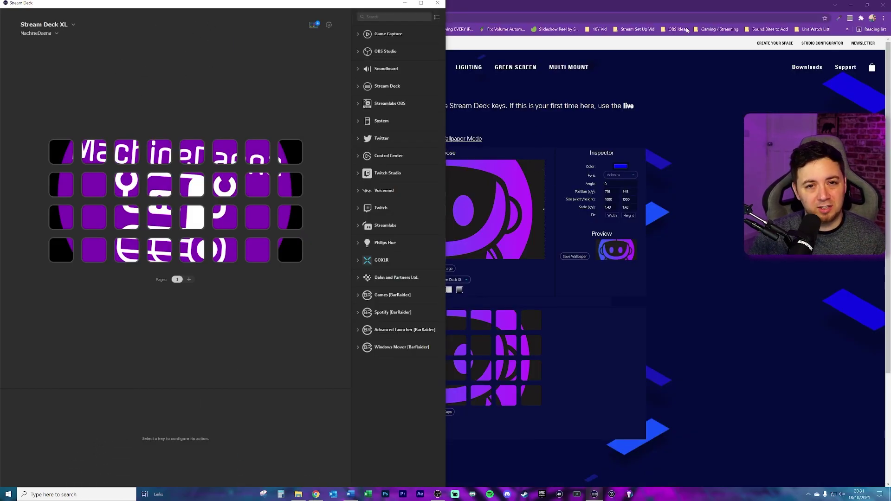
{"action": "left_click", "coordinate": [562, 4]}
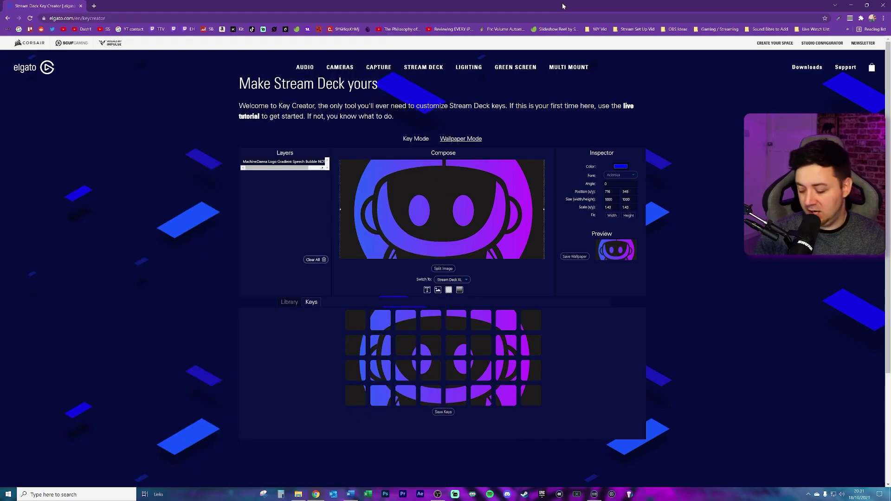
{"action": "key", "text": "super+Right"}
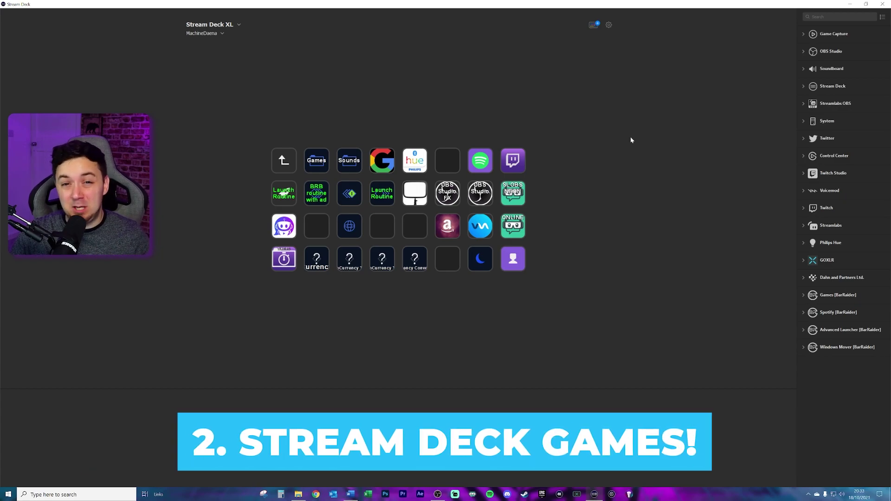
- Select the Games folder key to view its settings: title Games, 10 items
{"action": "left_click", "coordinate": [316, 166]}
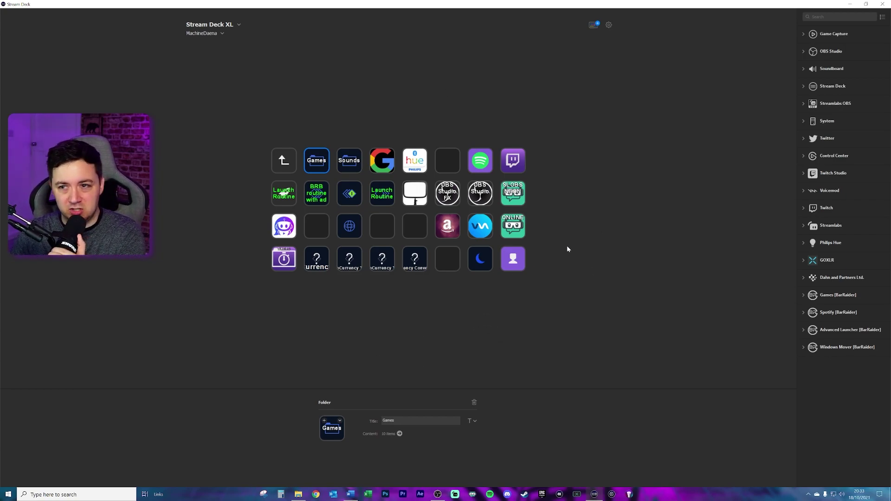
- Search the Stream Deck Store plugins for 'games', then close the Store
{"action": "left_click", "coordinate": [597, 26]}
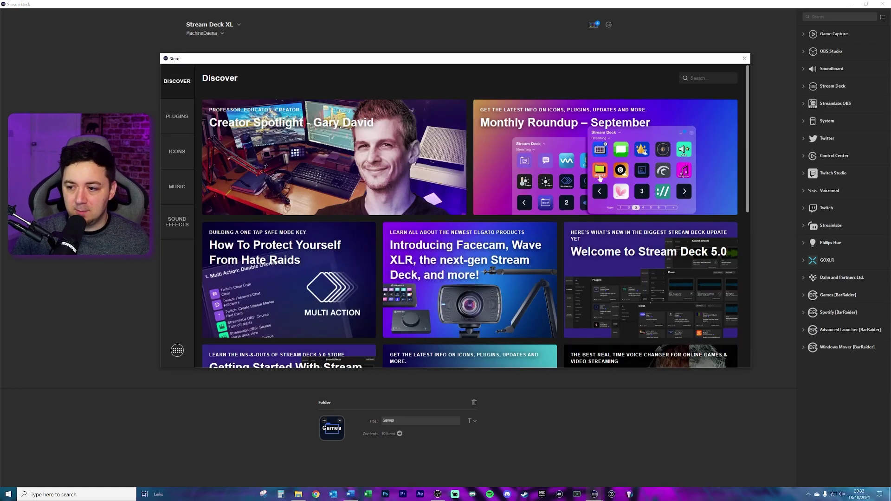
{"action": "left_click", "coordinate": [174, 119]}
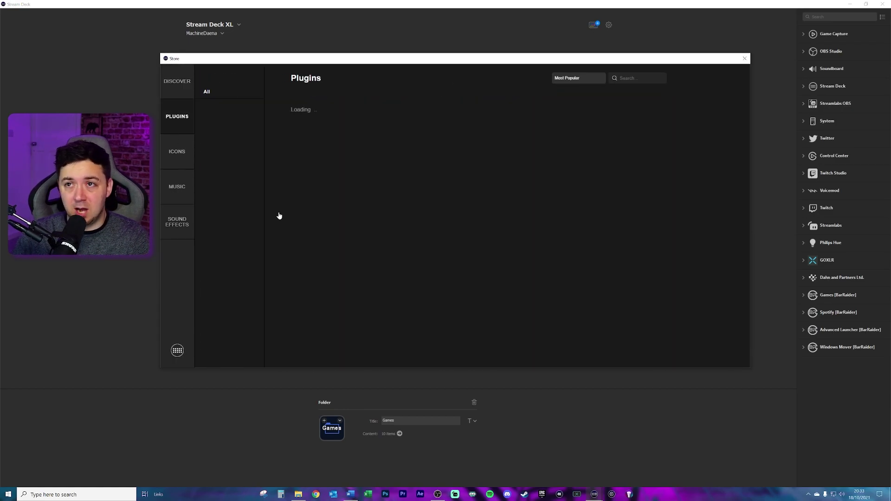
{"action": "type", "text": "games"}
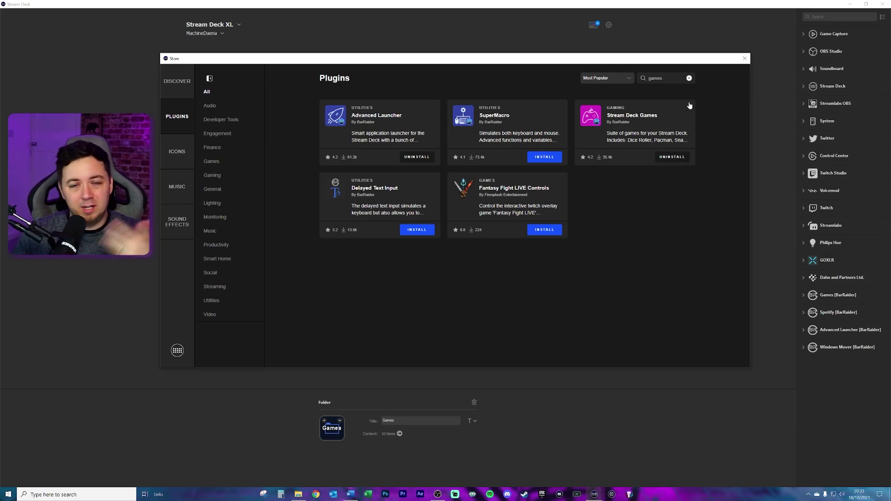
{"action": "left_click", "coordinate": [745, 58]}
- Open the Games folder, expand Games [BarRaider], and review each game key from 8 Ball to Tic-Tac-Toe
{"action": "double_click", "coordinate": [317, 160]}
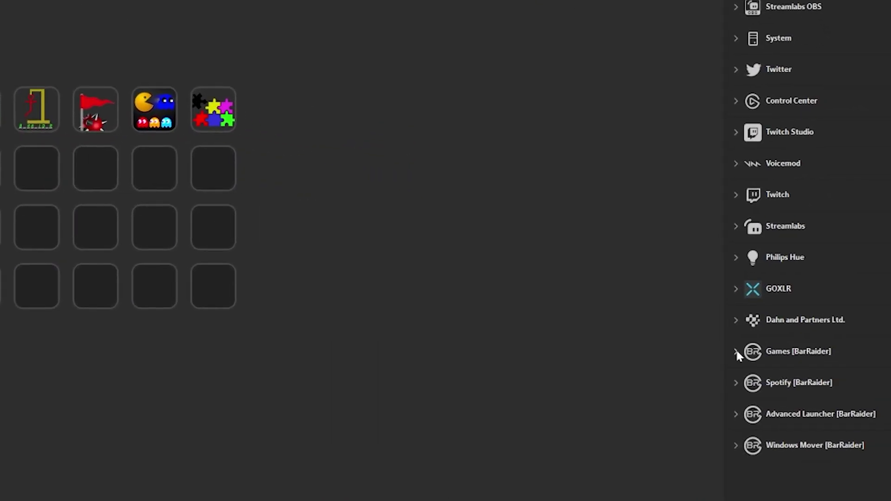
{"action": "left_click", "coordinate": [736, 352]}
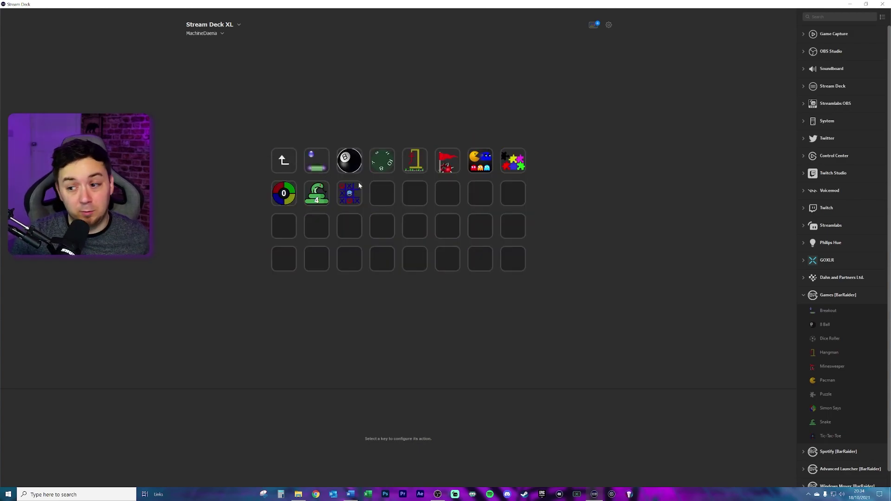
{"action": "left_click", "coordinate": [352, 164]}
{"action": "left_click", "coordinate": [391, 167]}
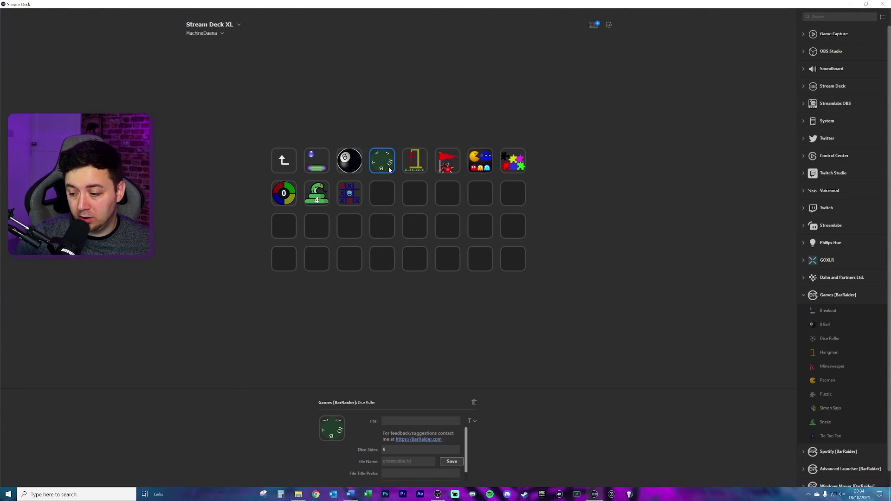
{"action": "left_click", "coordinate": [418, 165]}
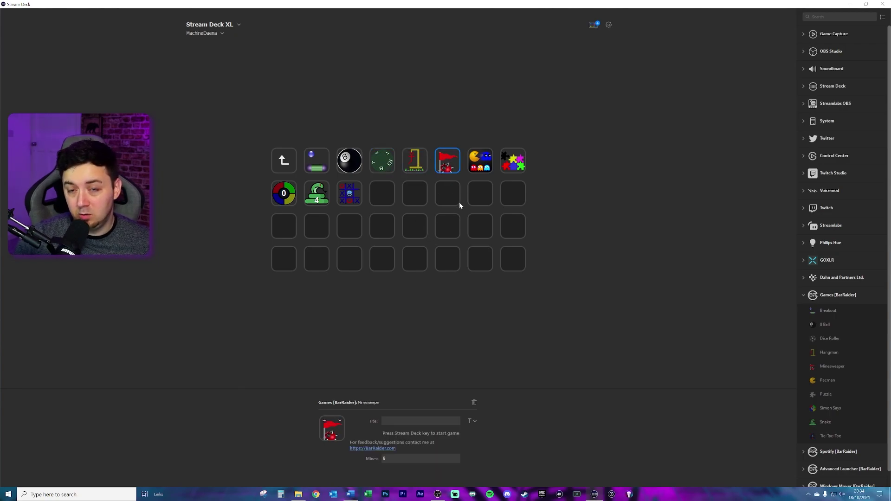
{"action": "left_click", "coordinate": [513, 160]}
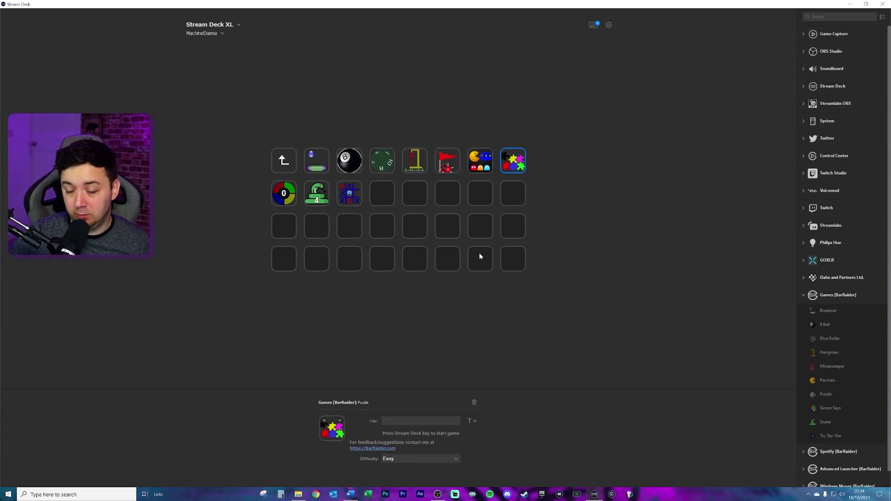
{"action": "left_click", "coordinate": [288, 197]}
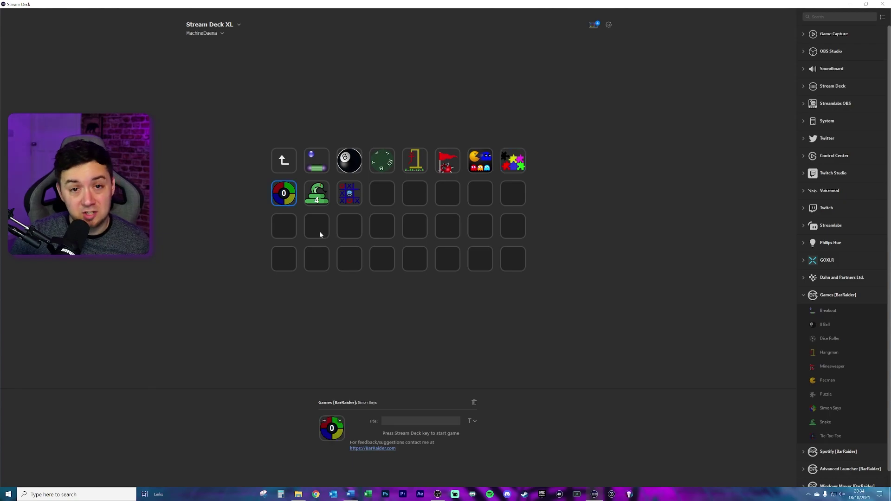
{"action": "left_click", "coordinate": [317, 192]}
{"action": "left_click", "coordinate": [350, 204]}
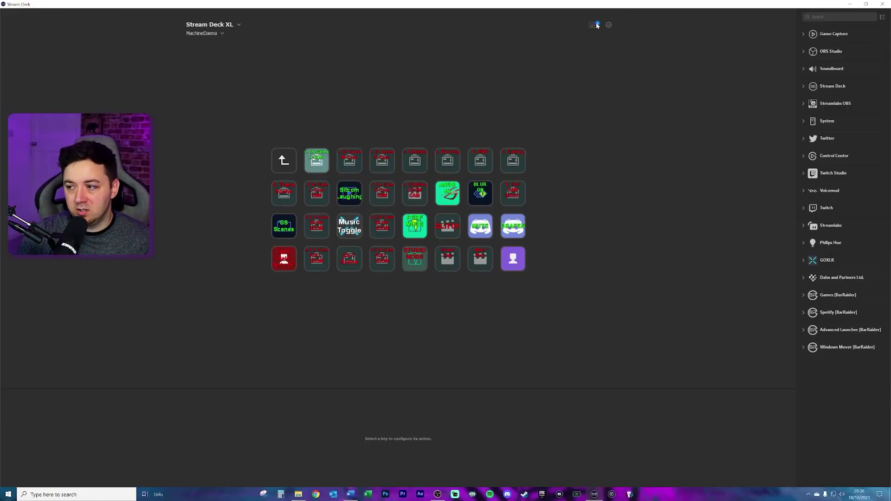
- Search the Store plugins for 'window' to confirm Windows Mover & Resizer is installed
{"action": "left_click", "coordinate": [593, 25]}
{"action": "left_click", "coordinate": [190, 121]}
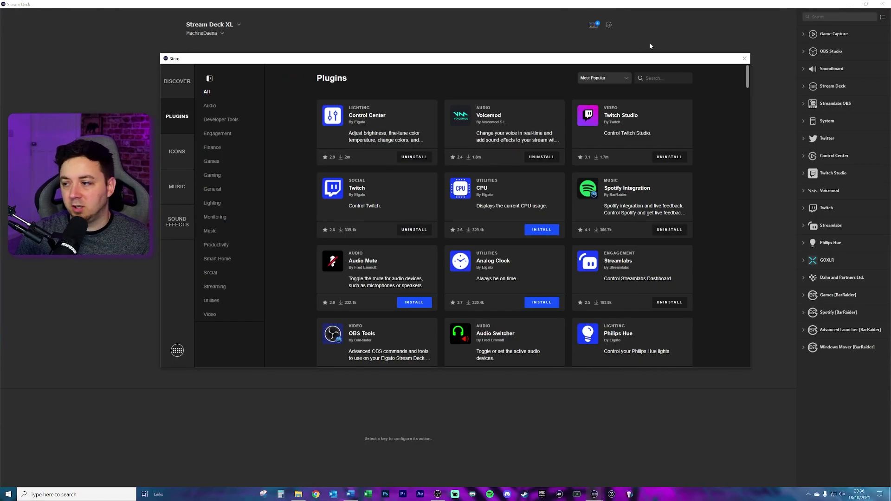
{"action": "left_click", "coordinate": [663, 77]}
{"action": "type", "text": "window"}
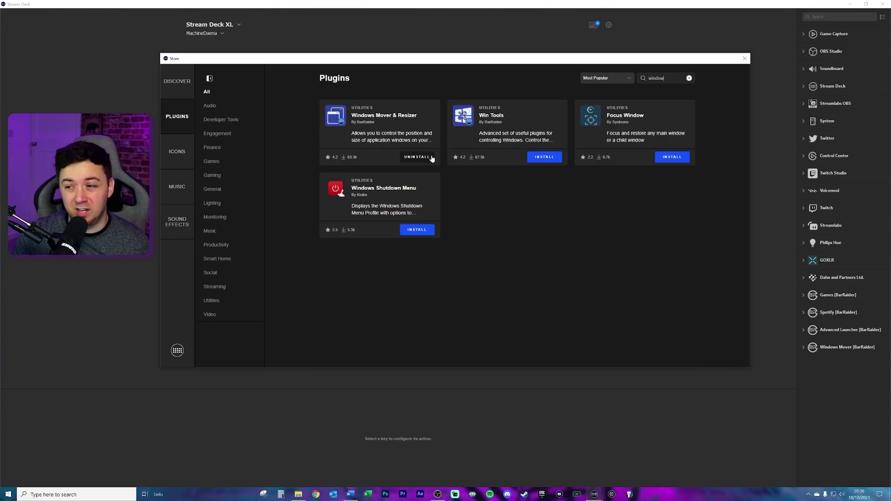
{"action": "left_click", "coordinate": [745, 58]}
- Drag a Windows Mover action from Windows Mover [BarRaider] onto an empty third-row key
{"action": "left_click", "coordinate": [828, 347]}
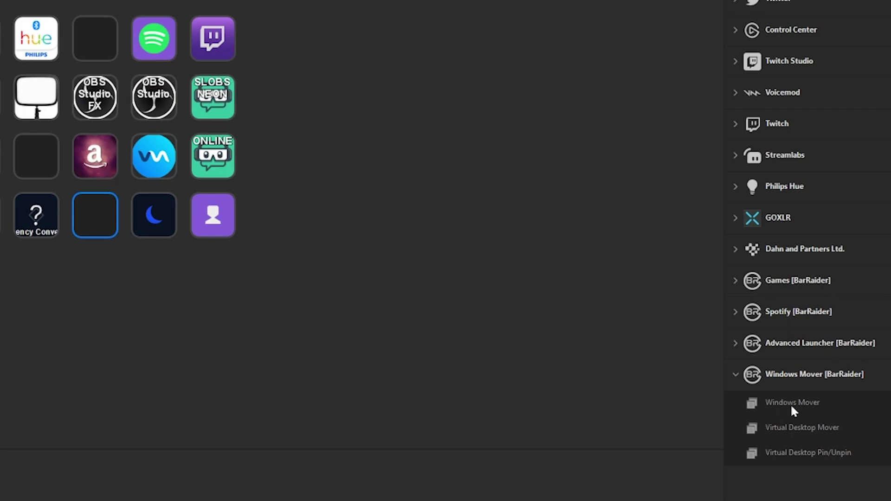
{"action": "left_click_drag", "start_coordinate": [798, 405], "coordinate": [0, 168]}
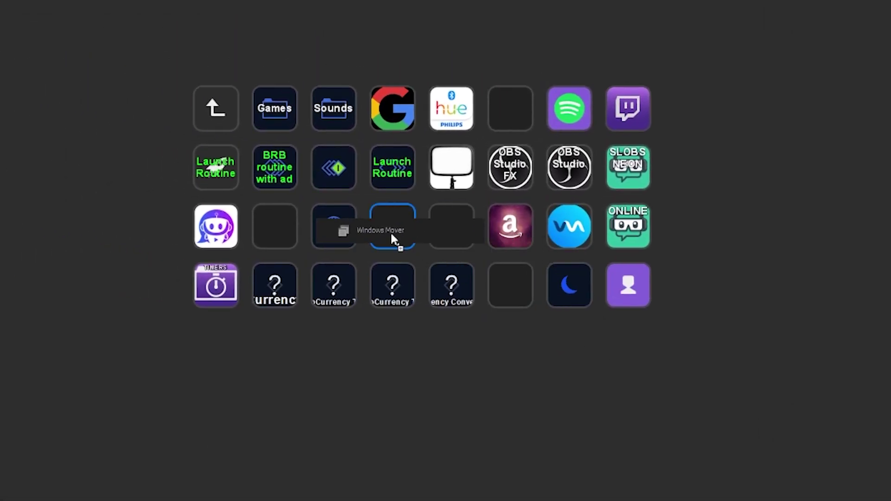
{"action": "left_click_drag", "start_coordinate": [391, 235], "coordinate": [392, 237]}
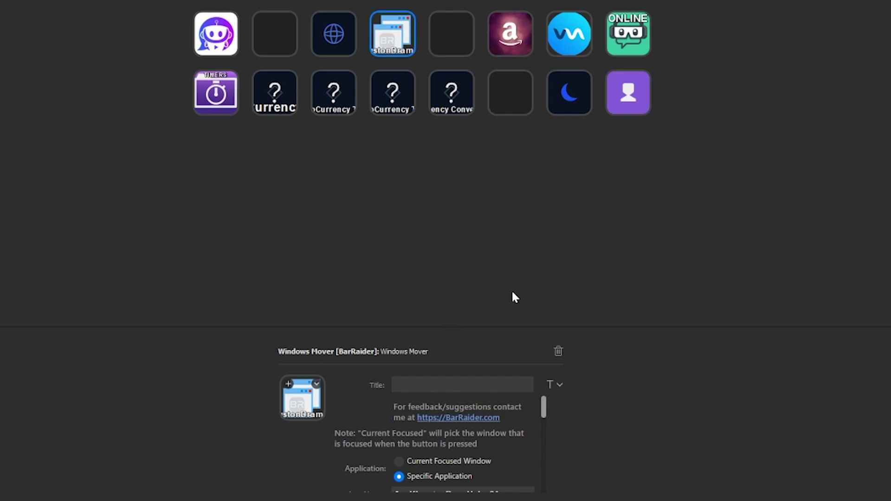
- Point the Windows Mover key at Specific Application obs64 on the ROG XG27UQ screen
{"action": "left_click", "coordinate": [324, 385]}
{"action": "scroll", "coordinate": [436, 434], "scroll_direction": "down", "scroll_amount": 1}
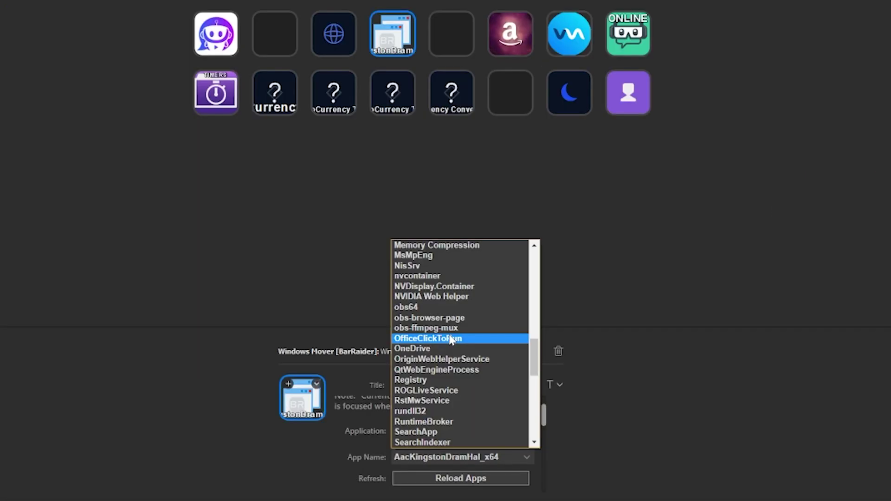
{"action": "left_click", "coordinate": [426, 308]}
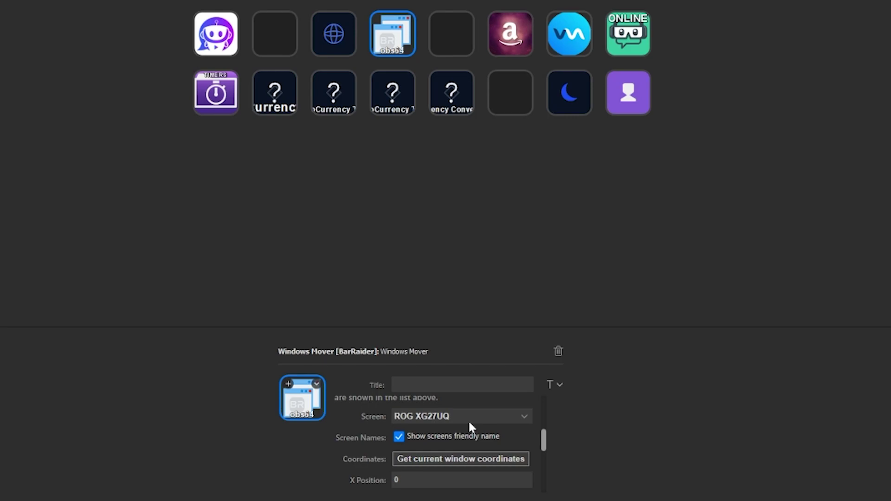
{"action": "left_click", "coordinate": [469, 419]}
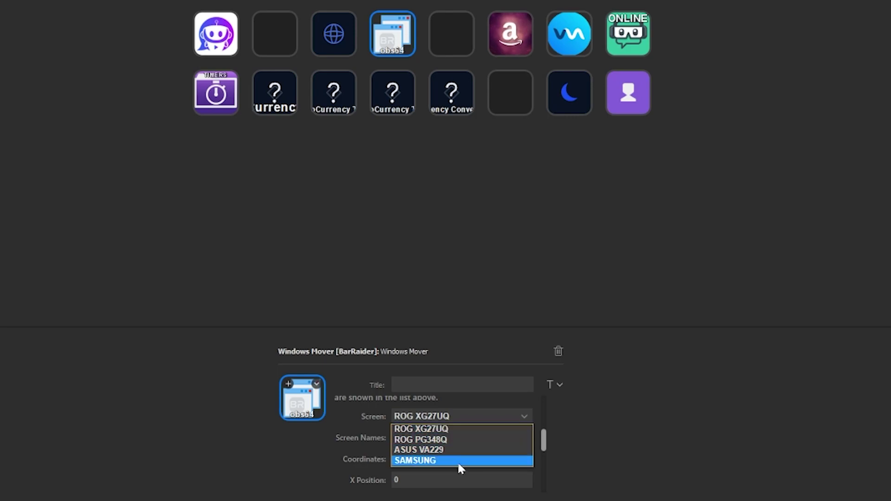
{"action": "left_click", "coordinate": [627, 399]}
- Review the position and resize options, selecting the retry attempts value 12
{"action": "scroll", "coordinate": [543, 447], "scroll_direction": "down", "scroll_amount": 2}
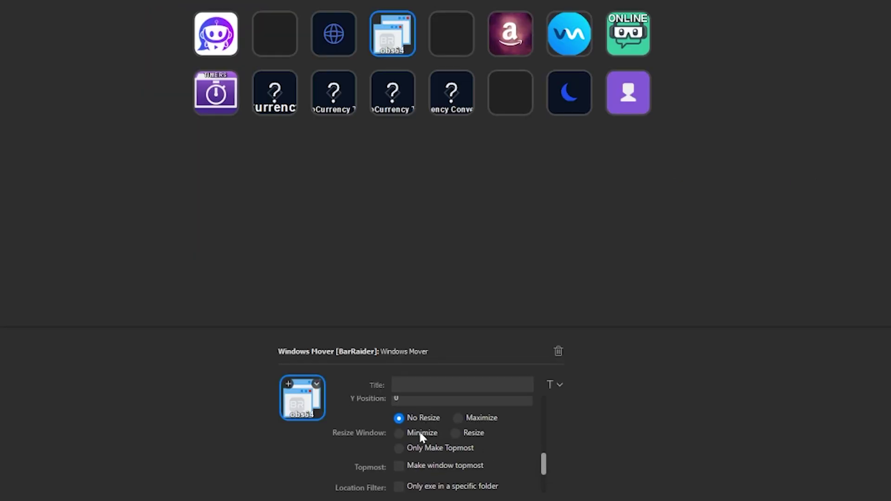
{"action": "left_click_drag", "start_coordinate": [542, 463], "coordinate": [548, 490]}
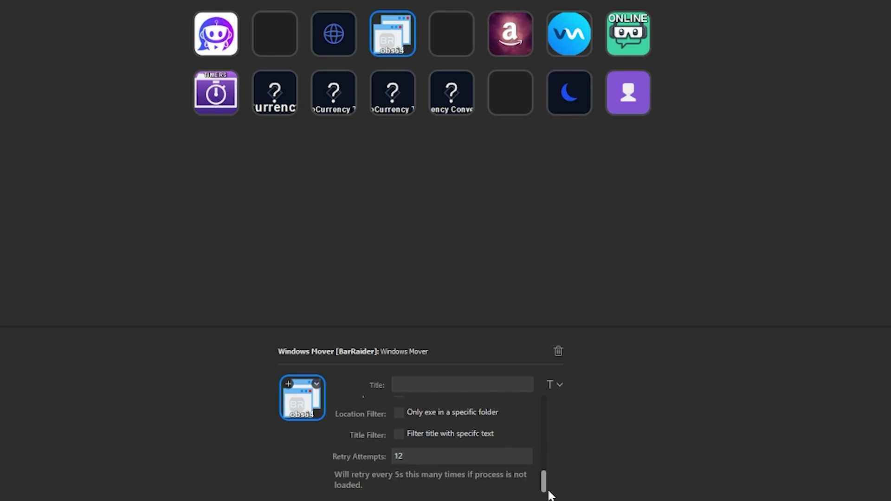
{"action": "scroll", "coordinate": [548, 478], "scroll_direction": "up", "scroll_amount": 1}
{"action": "double_click", "coordinate": [398, 476]}
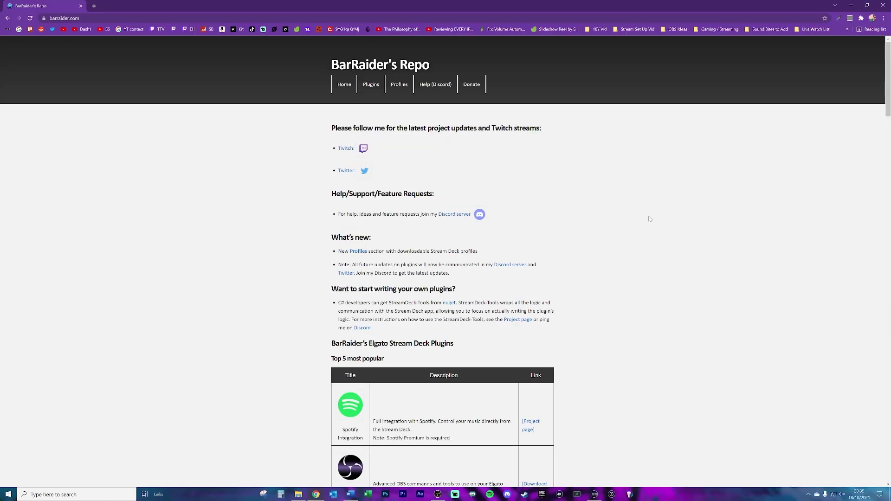
- Scroll down through BarRaider's All plugins table on the Repo site
{"action": "scroll", "coordinate": [651, 218], "scroll_direction": "down", "scroll_amount": 2}
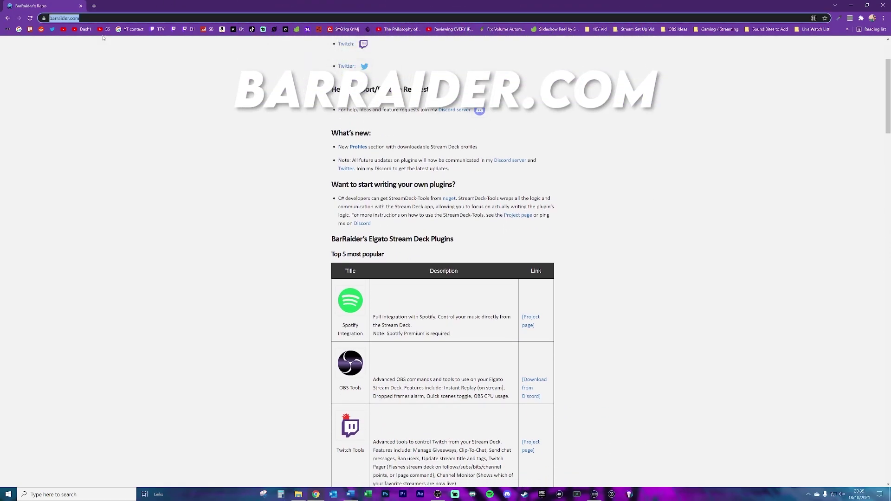
{"action": "scroll", "coordinate": [579, 211], "scroll_direction": "down", "scroll_amount": 9}
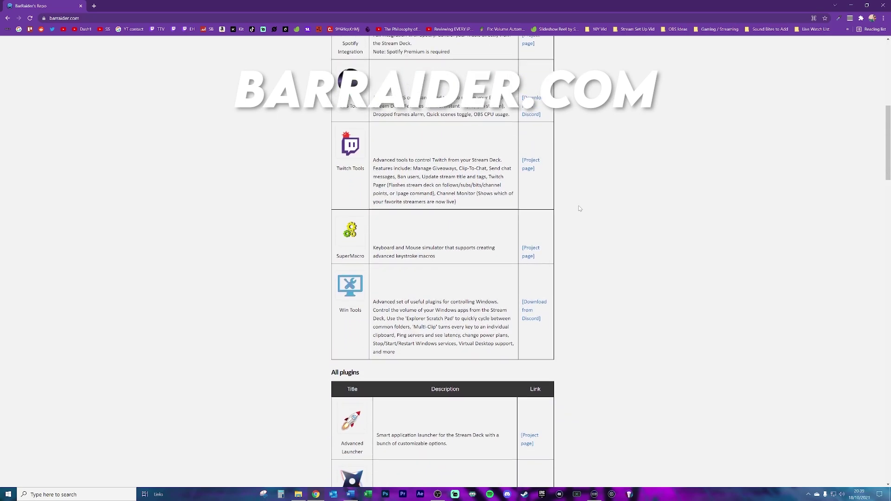
{"action": "scroll", "coordinate": [579, 212], "scroll_direction": "down", "scroll_amount": 6}
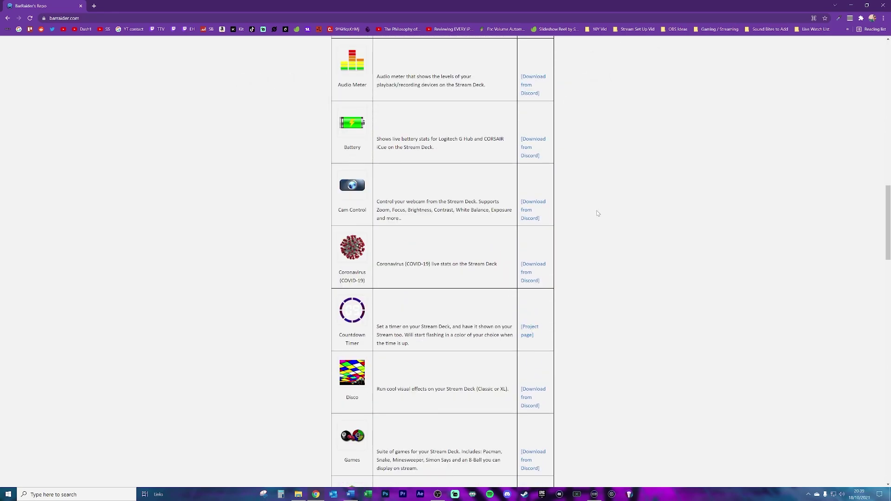
{"action": "scroll", "coordinate": [597, 214], "scroll_direction": "down", "scroll_amount": 7}
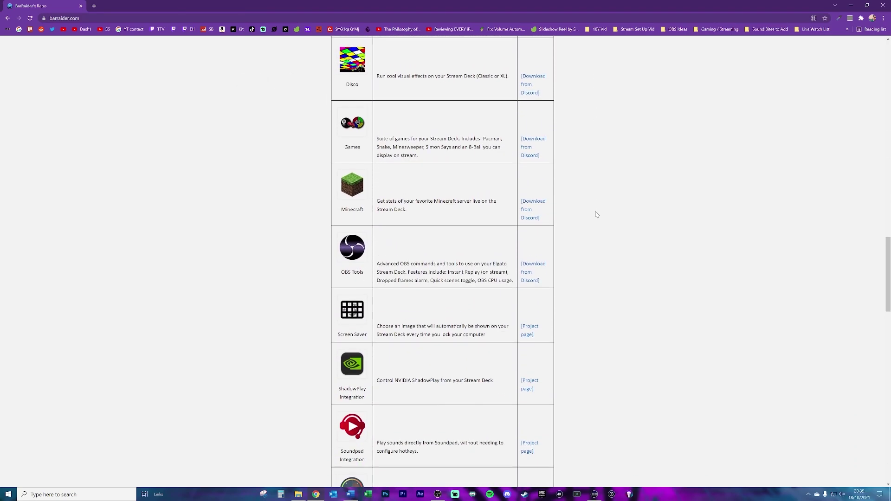
{"action": "scroll", "coordinate": [597, 215], "scroll_direction": "down", "scroll_amount": 9}
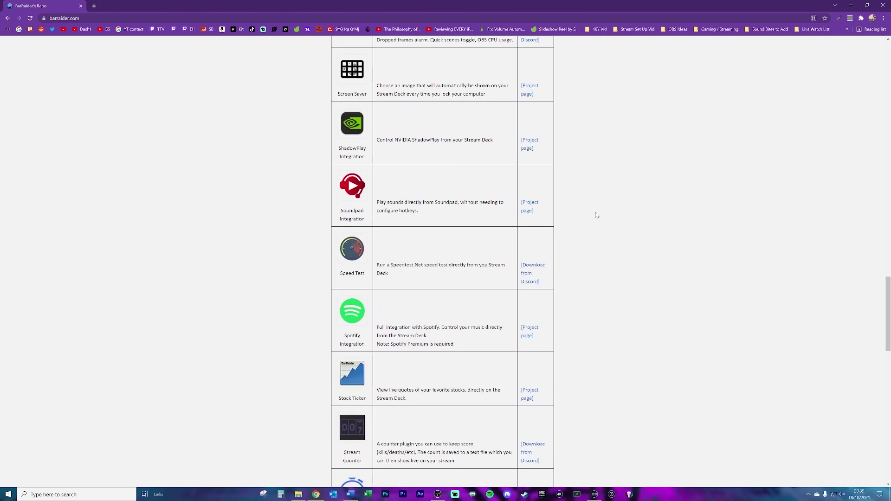
{"action": "scroll", "coordinate": [597, 214], "scroll_direction": "down", "scroll_amount": 13}
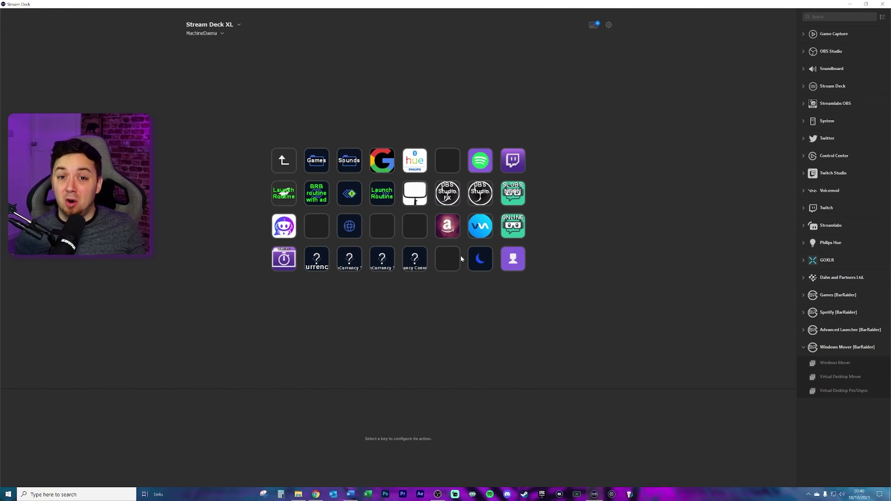
- Select the Launch Routine folder key on the main profile page
{"action": "left_click", "coordinate": [287, 197]}
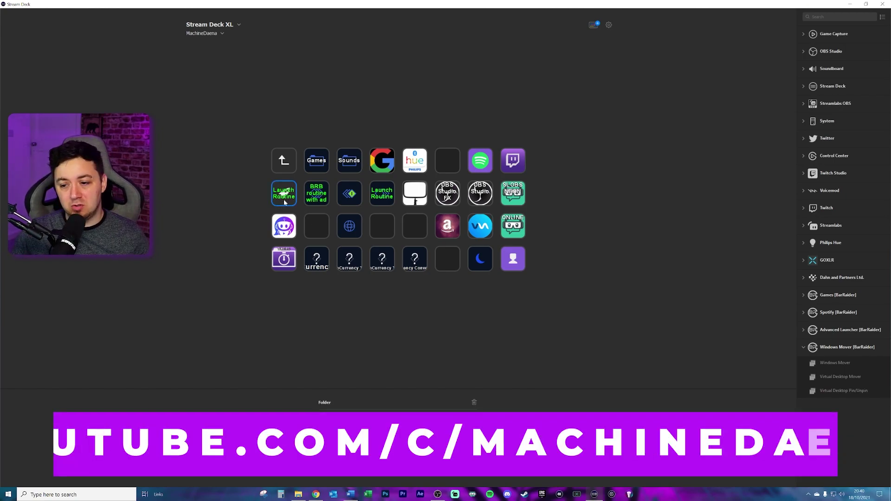
- Open the Launch Routine folder and inspect its delay, Stream Manager website and Windows Mover steps
{"action": "double_click", "coordinate": [286, 197]}
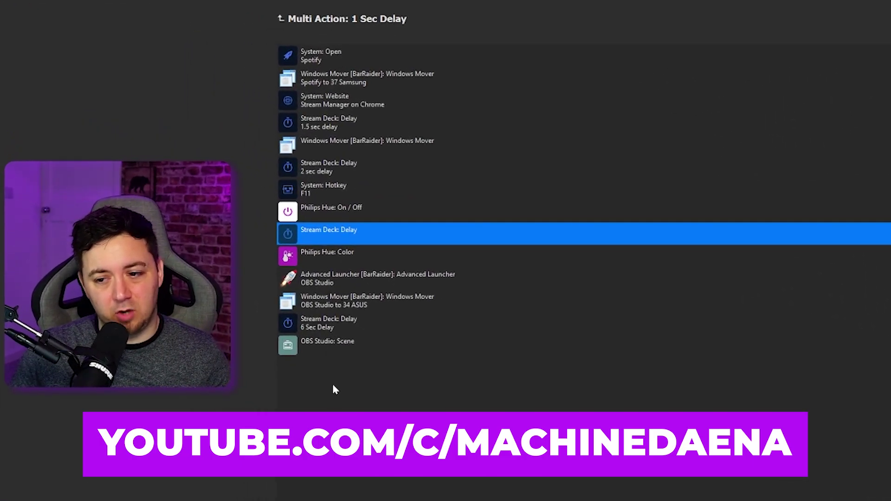
{"action": "left_click", "coordinate": [410, 411]}
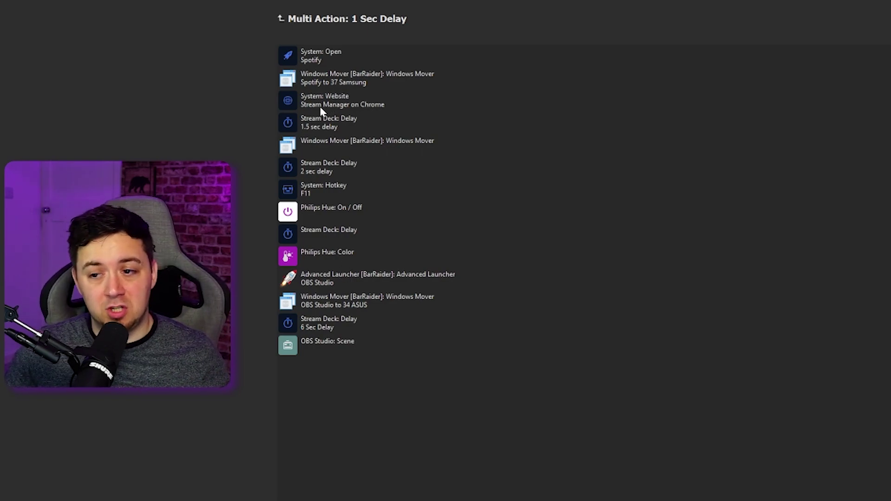
{"action": "left_click", "coordinate": [362, 102]}
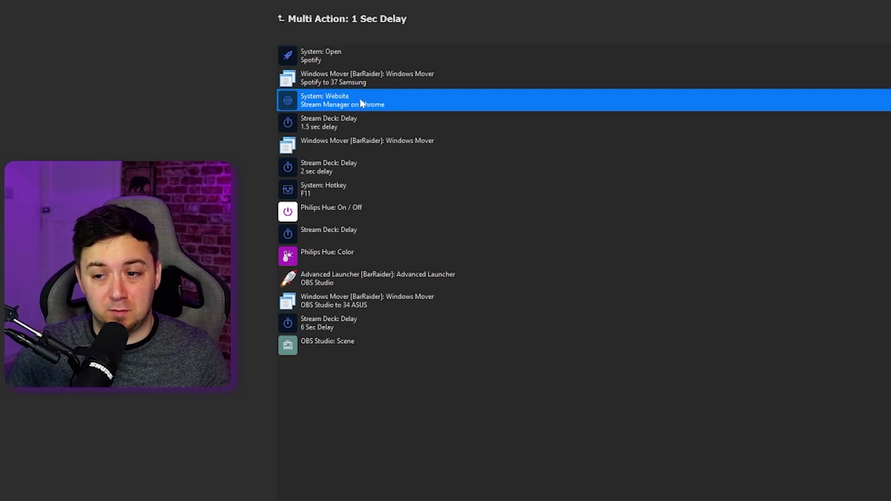
{"action": "left_click", "coordinate": [388, 150]}
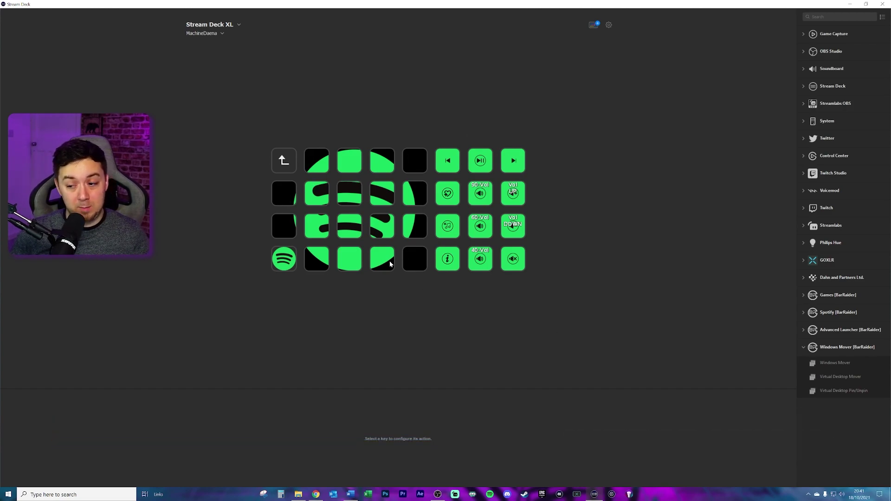
- Review the Spotify page's hotkey, Spotify launch and Play/Pause key settings
{"action": "left_click", "coordinate": [295, 199]}
{"action": "left_click", "coordinate": [289, 227]}
{"action": "left_click", "coordinate": [317, 226]}
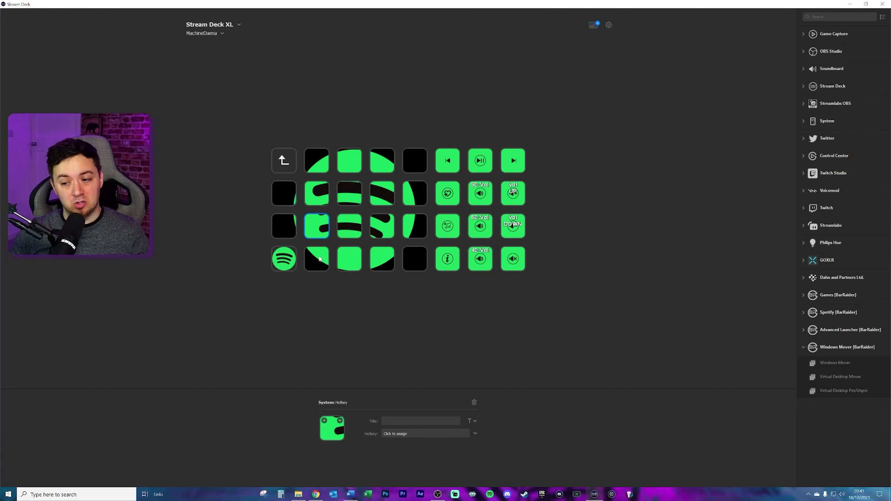
{"action": "left_click", "coordinate": [316, 259]}
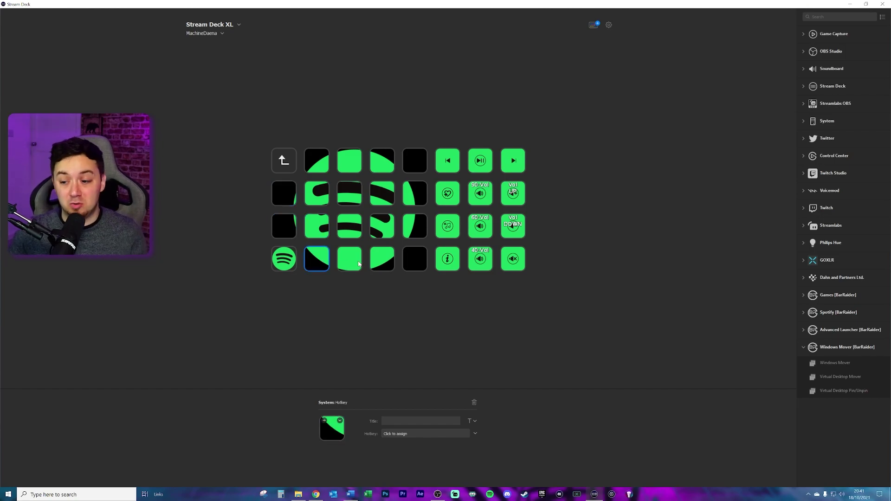
{"action": "left_click", "coordinate": [284, 260]}
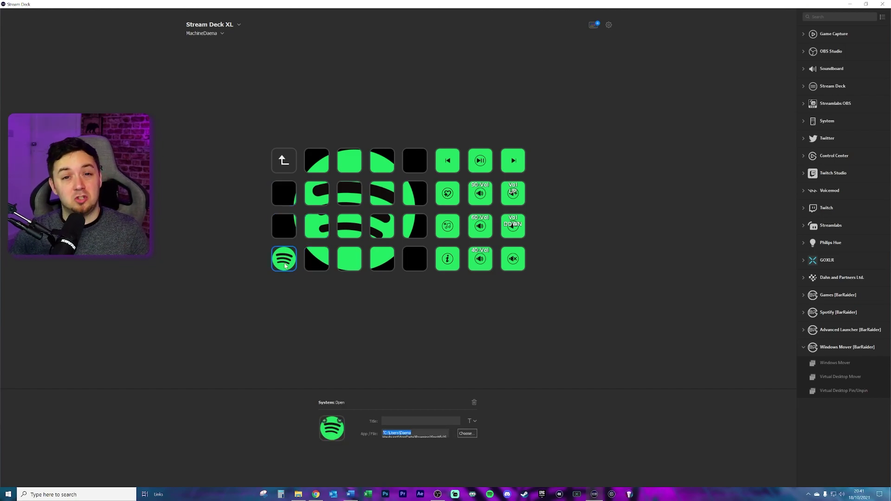
{"action": "left_click", "coordinate": [410, 396]}
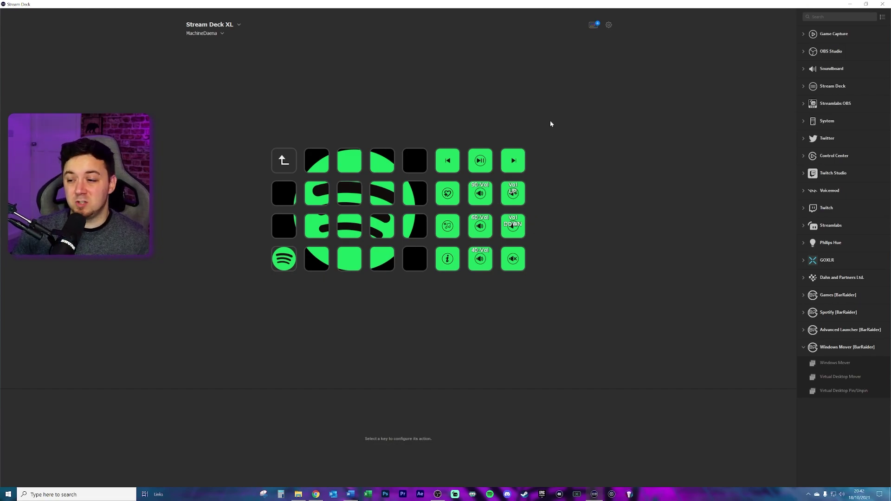
{"action": "left_click", "coordinate": [487, 161]}
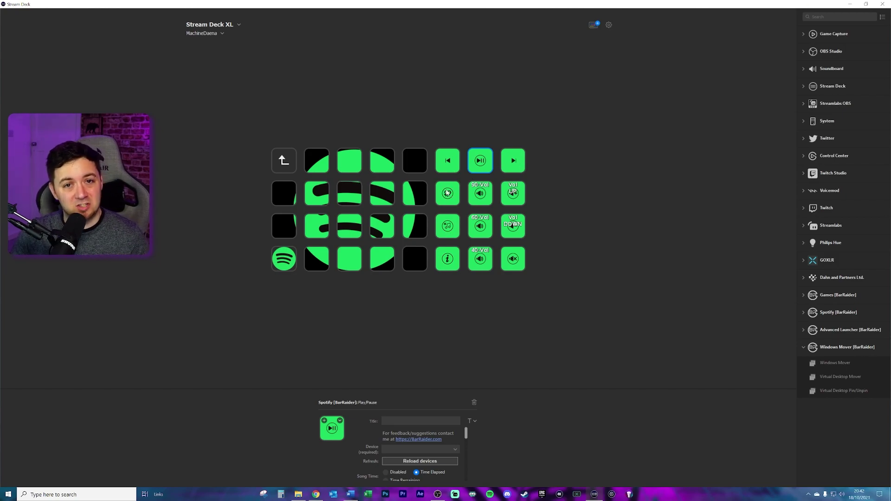
{"action": "left_click", "coordinate": [678, 239]}
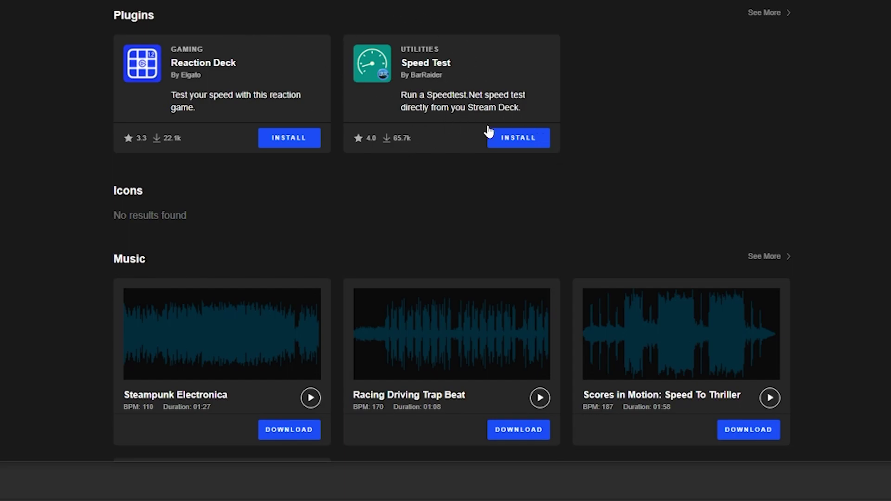
- Install BarRaider's Speed Test plugin from the Store
{"action": "left_click", "coordinate": [526, 137]}
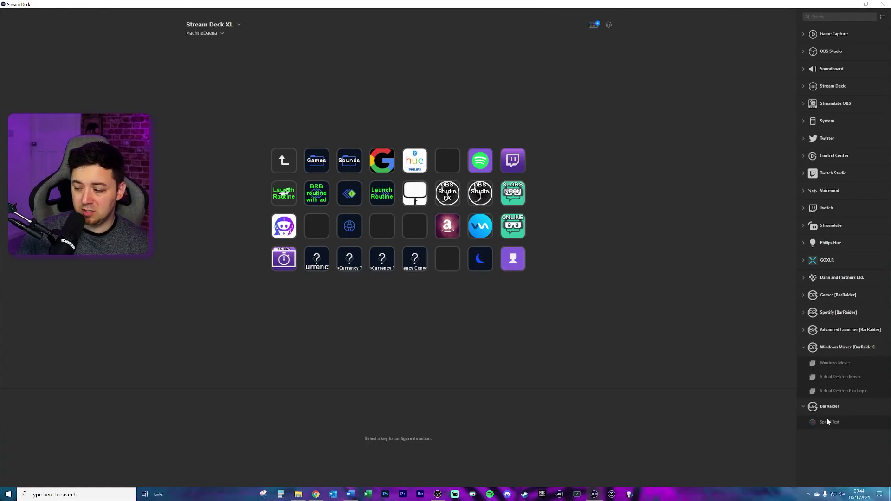
- Place a Speed Test action on the row 4, column 6 key and view its settings
{"action": "left_click_drag", "start_coordinate": [833, 426], "coordinate": [449, 260]}
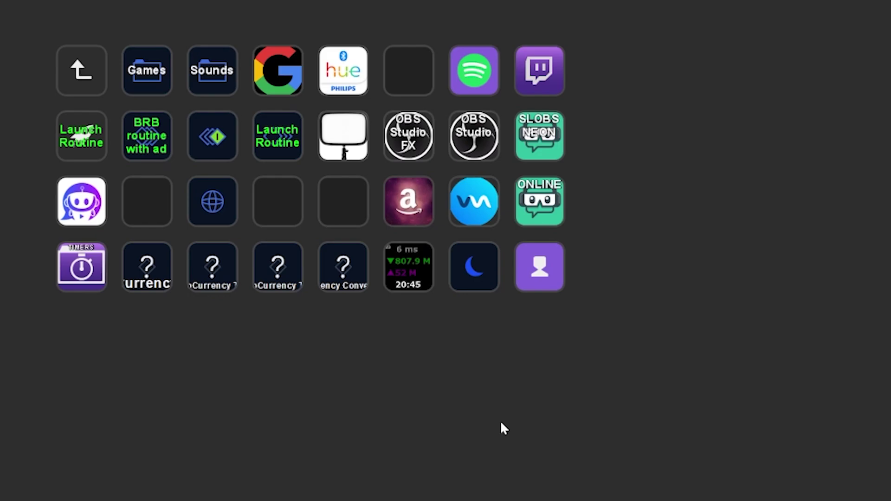
{"action": "left_click", "coordinate": [404, 272]}
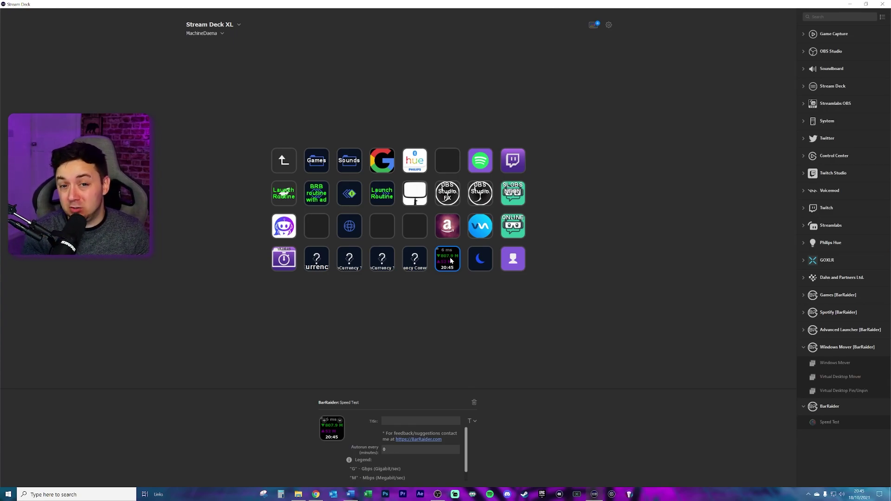
- Put a System Website action on the row 3, column 5 key and begin entering its URL
{"action": "left_click", "coordinate": [415, 226]}
{"action": "left_click", "coordinate": [826, 121]}
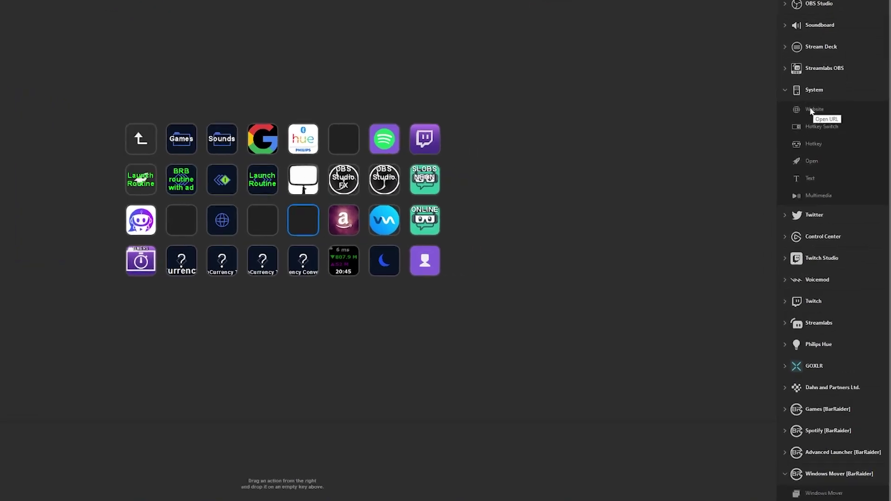
{"action": "left_click_drag", "start_coordinate": [785, 46], "coordinate": [42, 207]}
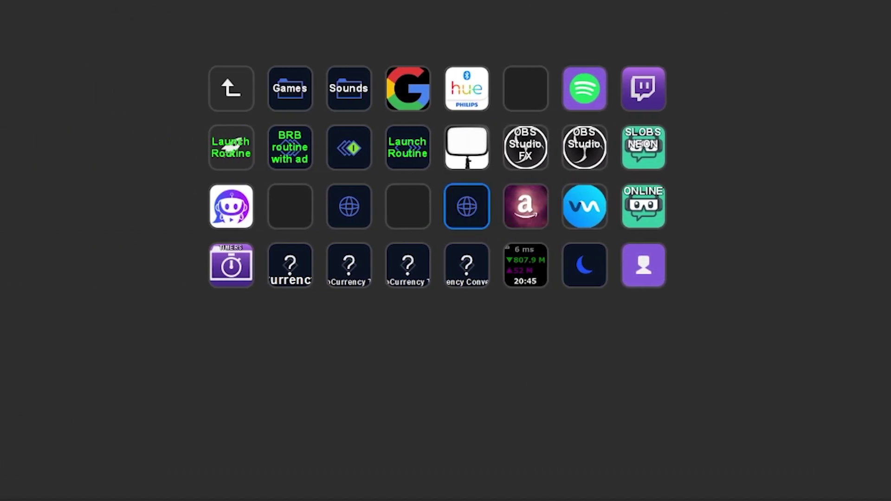
{"action": "left_click", "coordinate": [431, 427]}
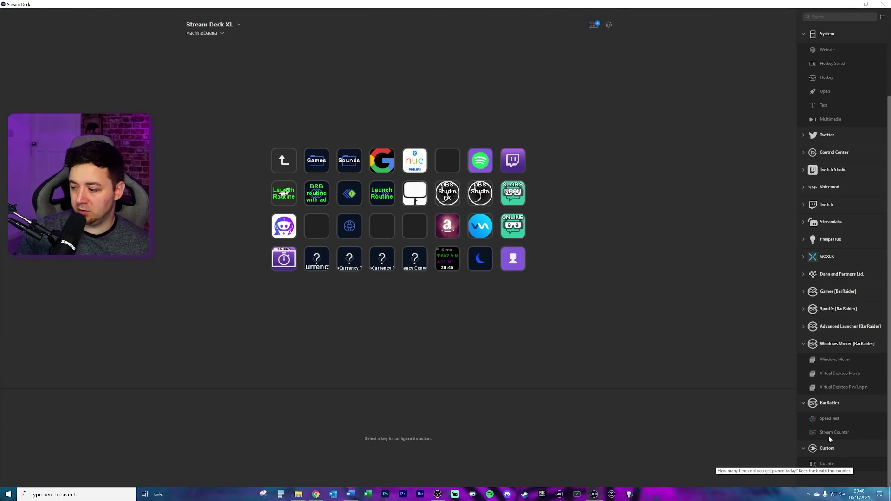
- Place a BarRaider Stream Counter action on the row 3, column 4 key
{"action": "left_click_drag", "start_coordinate": [842, 434], "coordinate": [389, 235]}
{"action": "left_click_drag", "start_coordinate": [389, 235], "coordinate": [382, 232]}
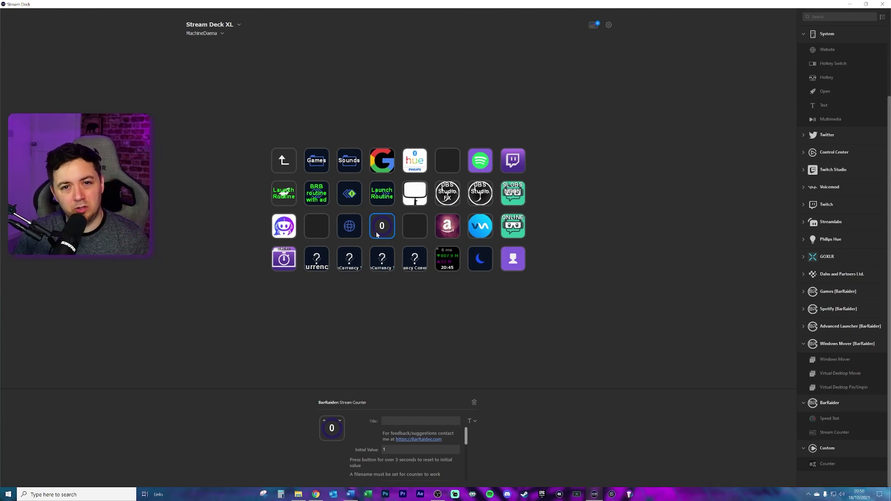
{"action": "scroll", "coordinate": [464, 447], "scroll_direction": "down", "scroll_amount": 2}
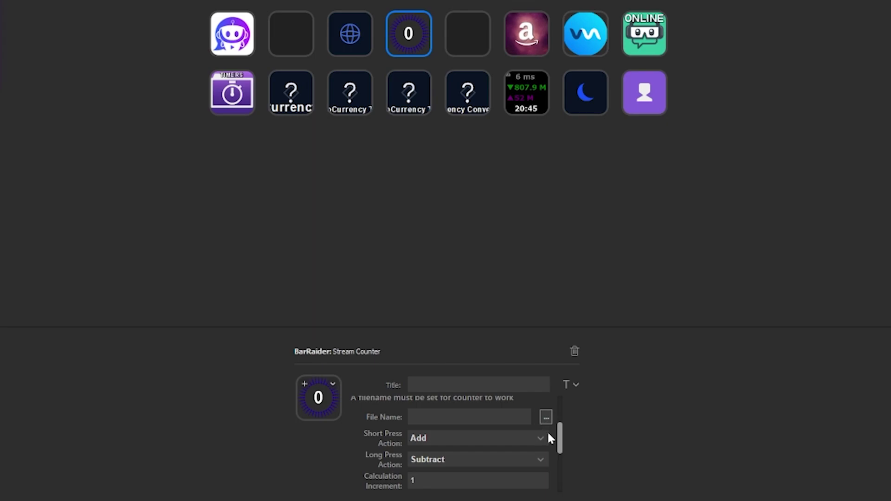
- Save the counter to a text file named Counter and open it to check its value
{"action": "left_click", "coordinate": [546, 417]}
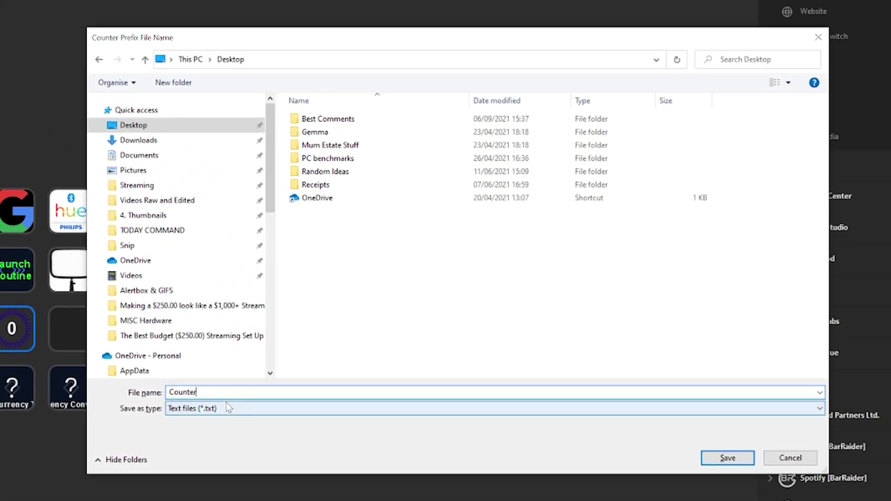
{"action": "key", "text": "Return"}
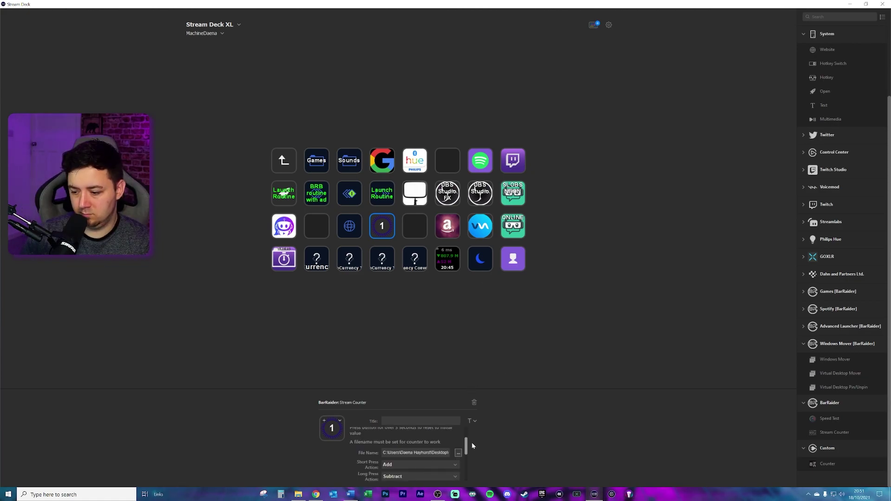
{"action": "left_click", "coordinate": [399, 331]}
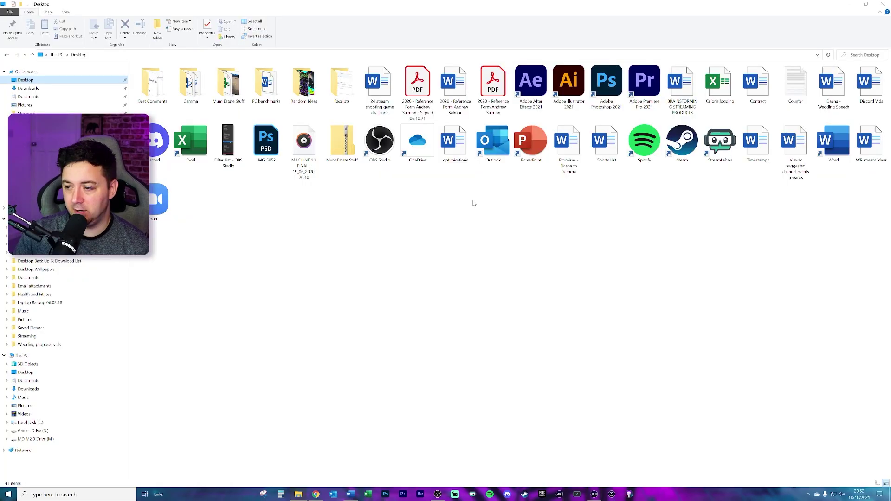
{"action": "double_click", "coordinate": [795, 93]}
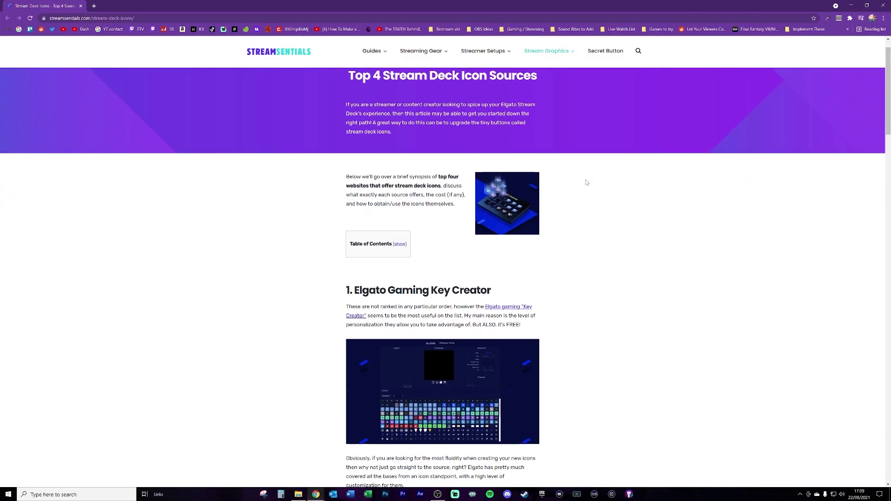
- Scroll the icon-sources article down to Nerd or Die's Aurora icon pack section
{"action": "scroll", "coordinate": [598, 190], "scroll_direction": "down", "scroll_amount": 5}
{"action": "scroll", "coordinate": [612, 198], "scroll_direction": "down", "scroll_amount": 9}
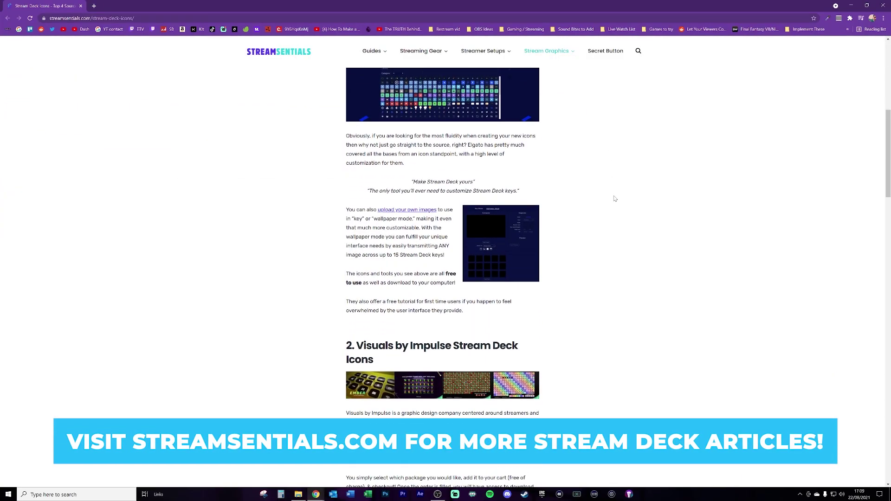
{"action": "scroll", "coordinate": [636, 210], "scroll_direction": "down", "scroll_amount": 3}
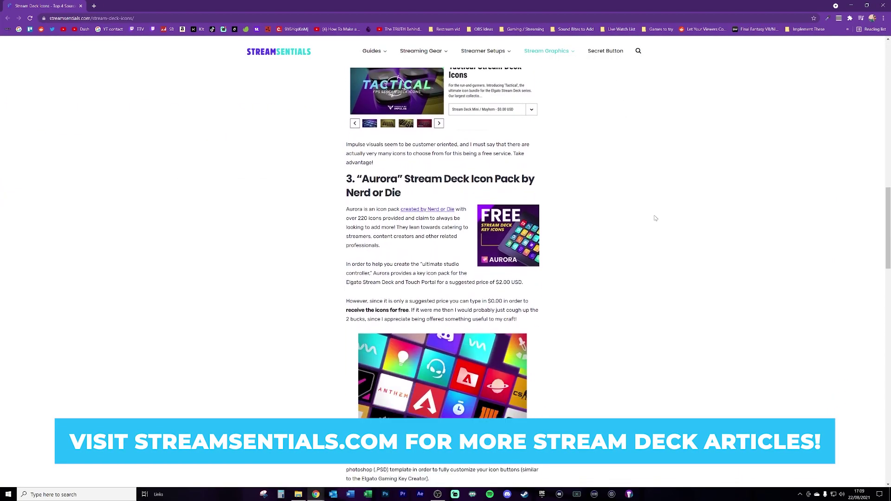